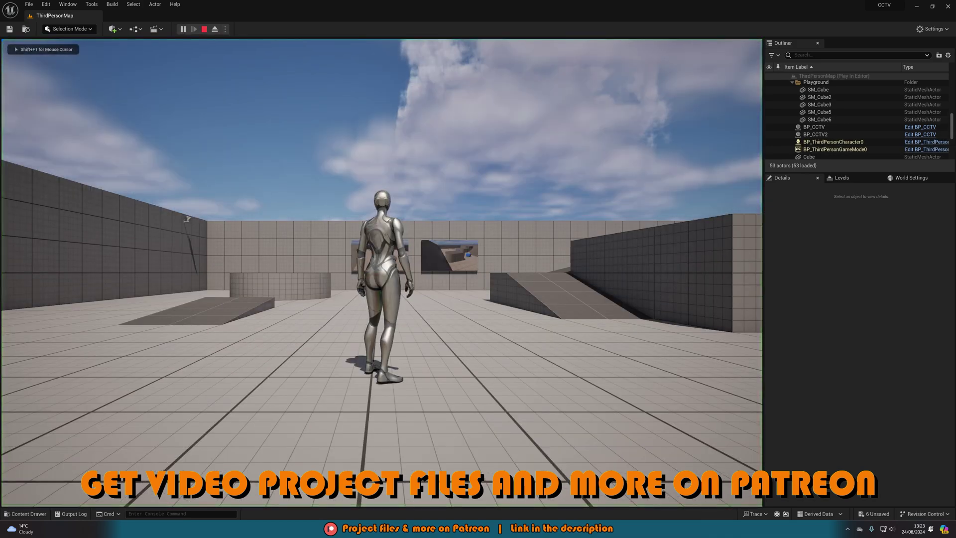
- Run the character up to the two wall screens and jump in front of them to examine the camera feeds
{"action": "key", "text": "w"}
{"action": "key", "text": "w"}
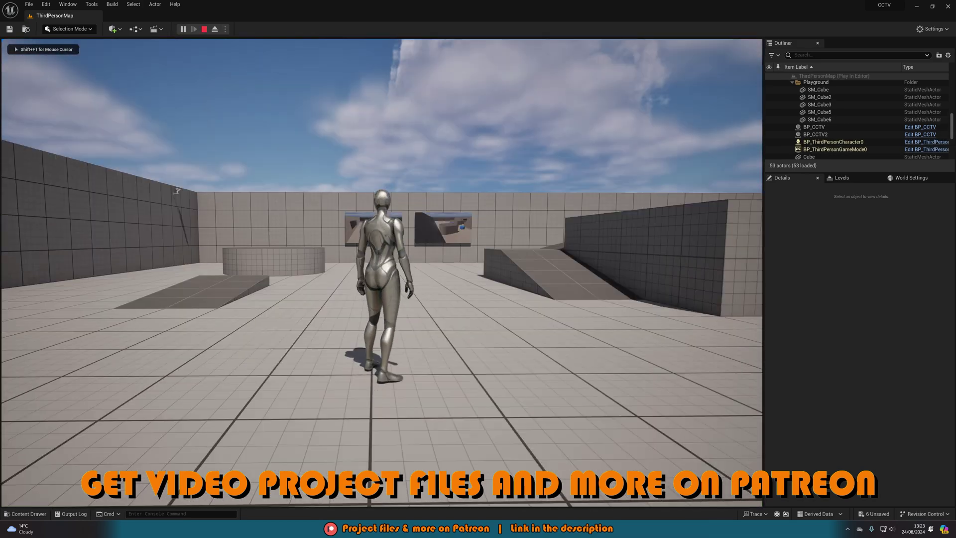
{"action": "key", "text": "w"}
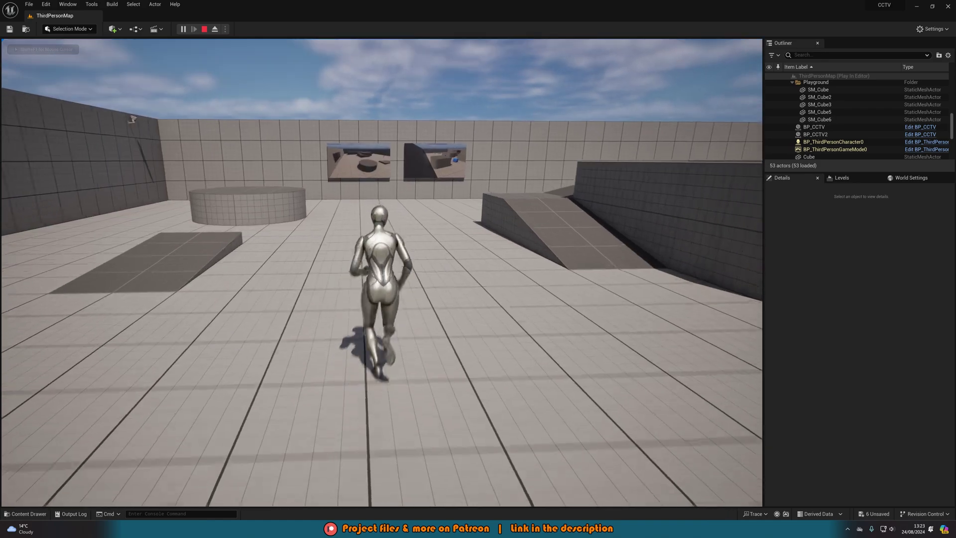
{"action": "key", "text": "w"}
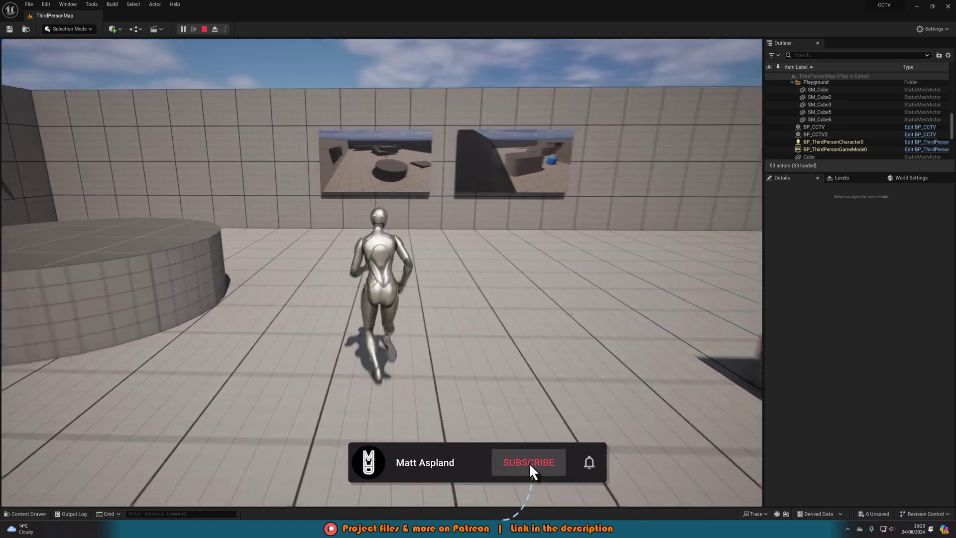
{"action": "key", "text": "a"}
{"action": "key", "text": "space"}
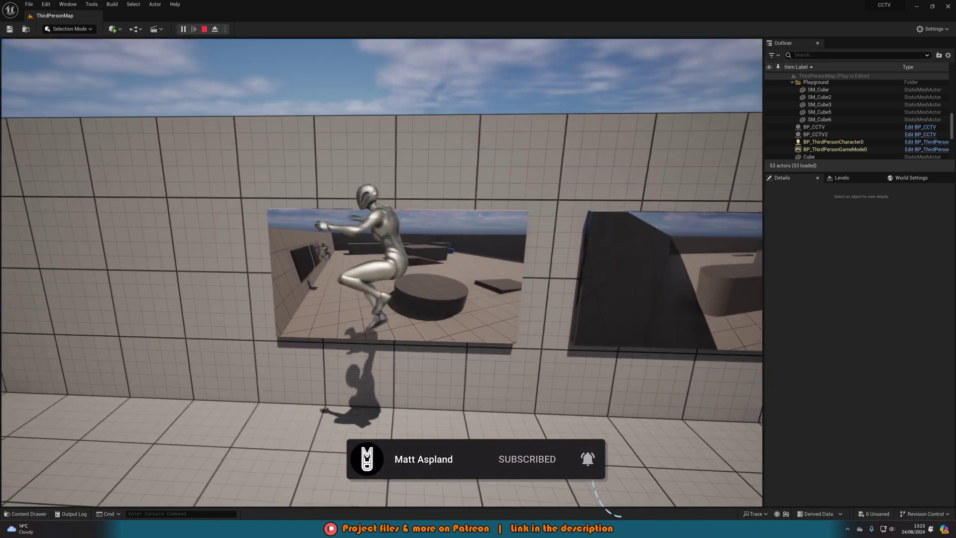
{"action": "key", "text": "s"}
{"action": "key", "text": "space"}
{"action": "key", "text": "d"}
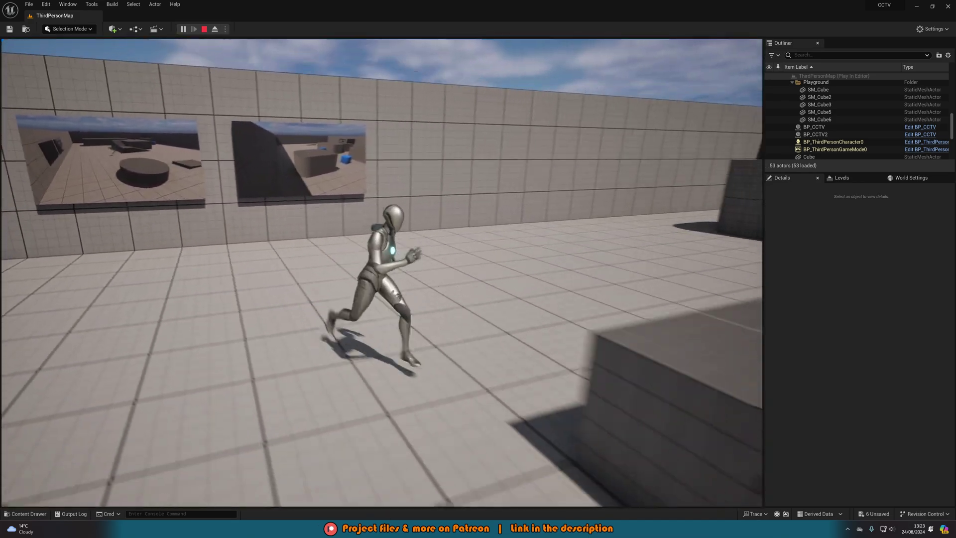
- Run and jump the character over the ramps and back to the wall screens to check both feeds, and end the play session
{"action": "key", "text": "space"}
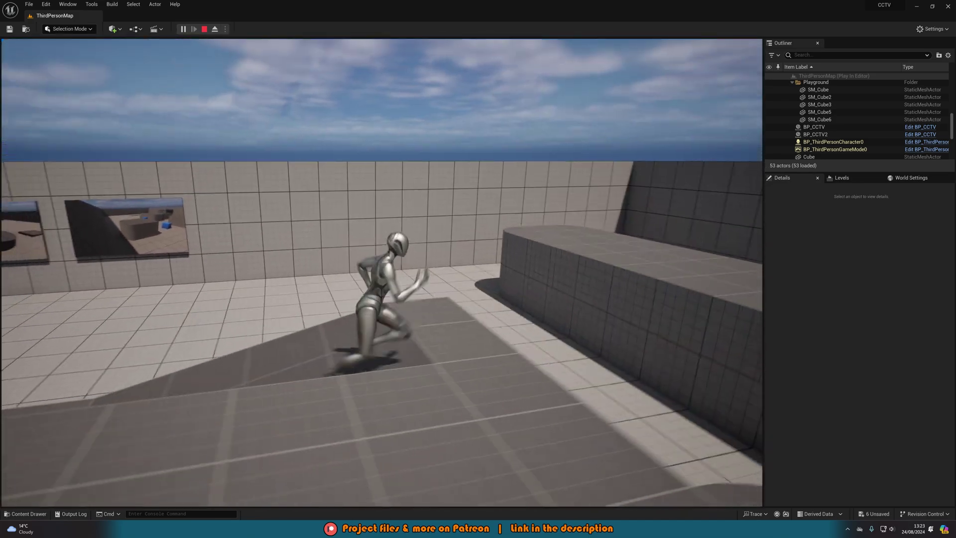
{"action": "key", "text": "a"}
{"action": "key", "text": "space"}
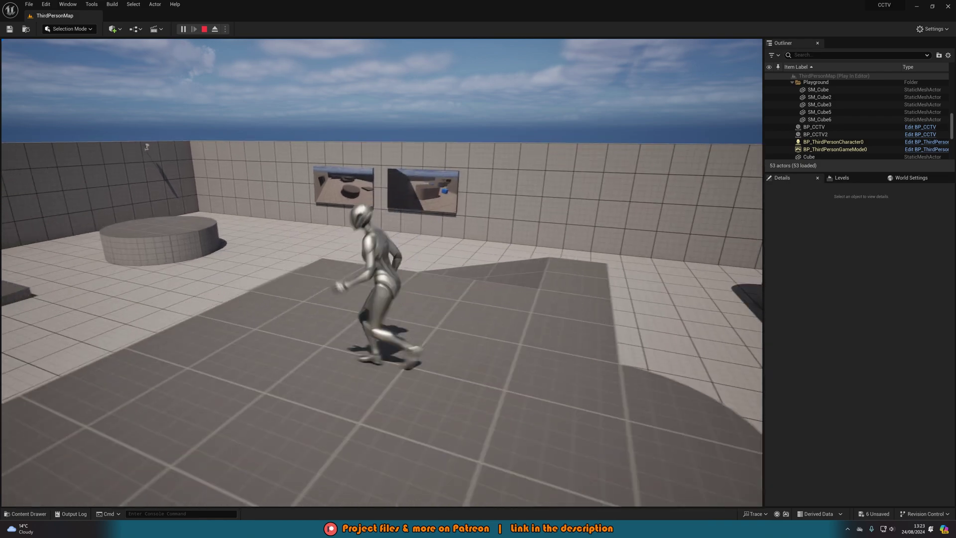
{"action": "key", "text": "space"}
{"action": "key", "text": "w"}
{"action": "key", "text": "space"}
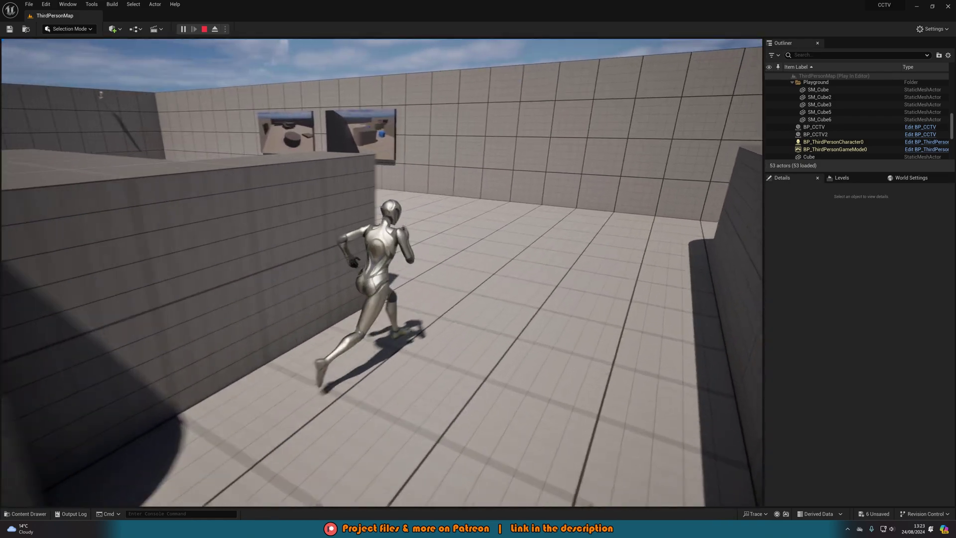
{"action": "key", "text": "a"}
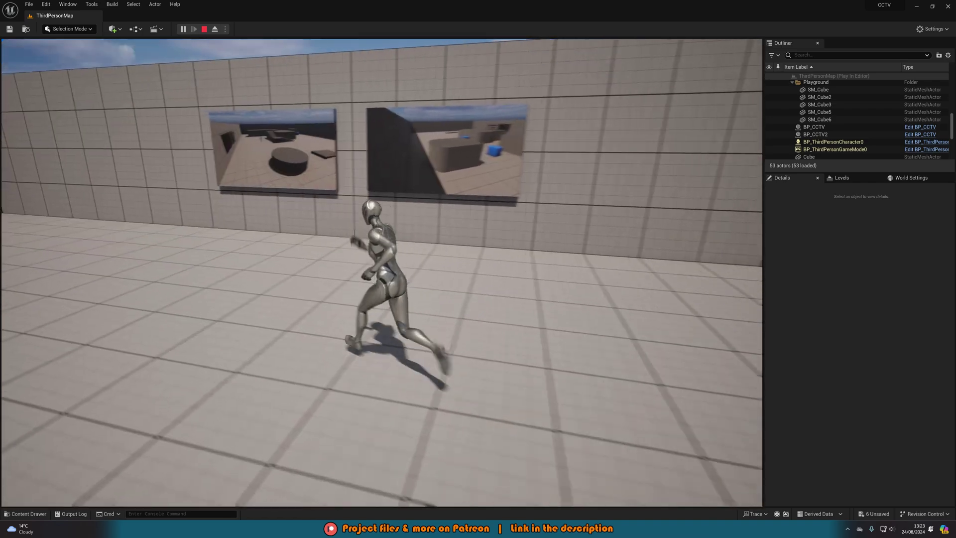
{"action": "key", "text": "w"}
{"action": "key", "text": "s"}
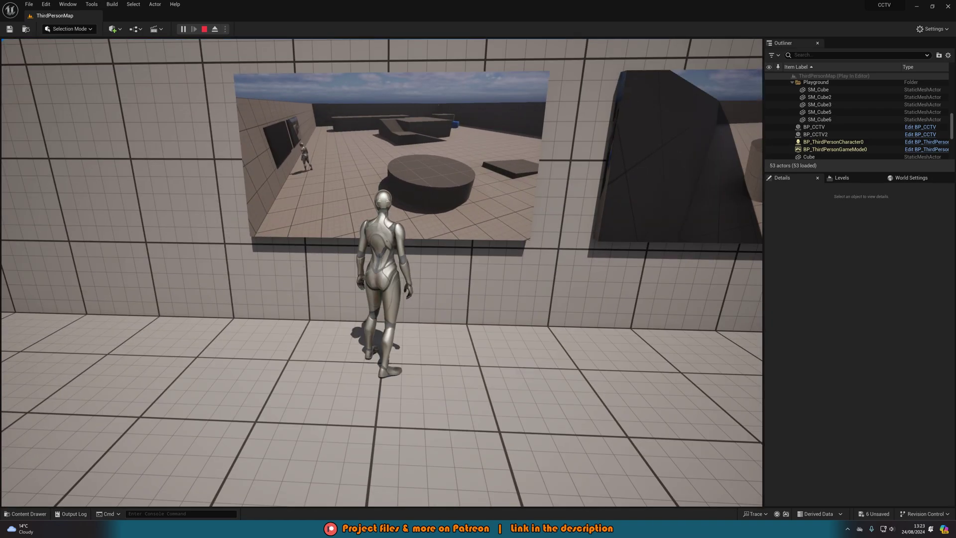
{"action": "key", "text": "space"}
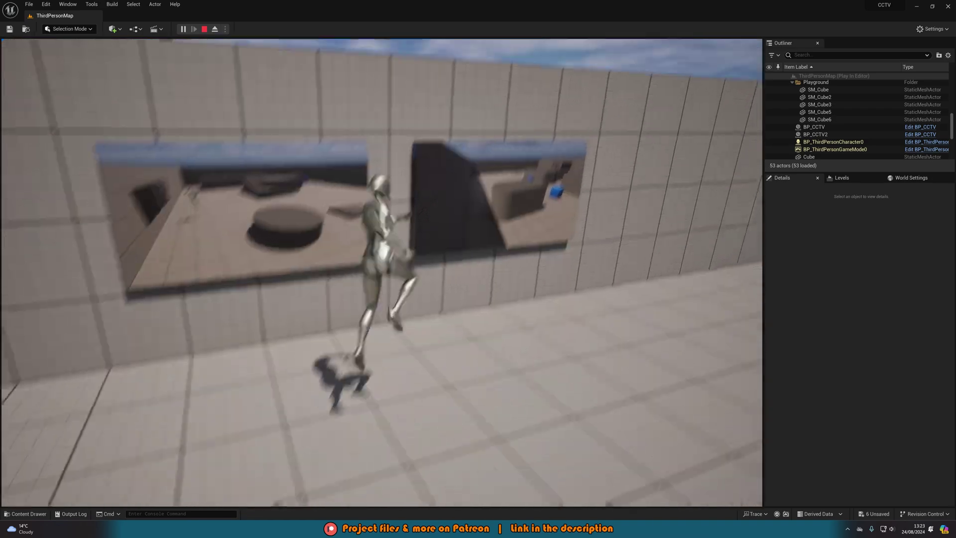
{"action": "key", "text": "w"}
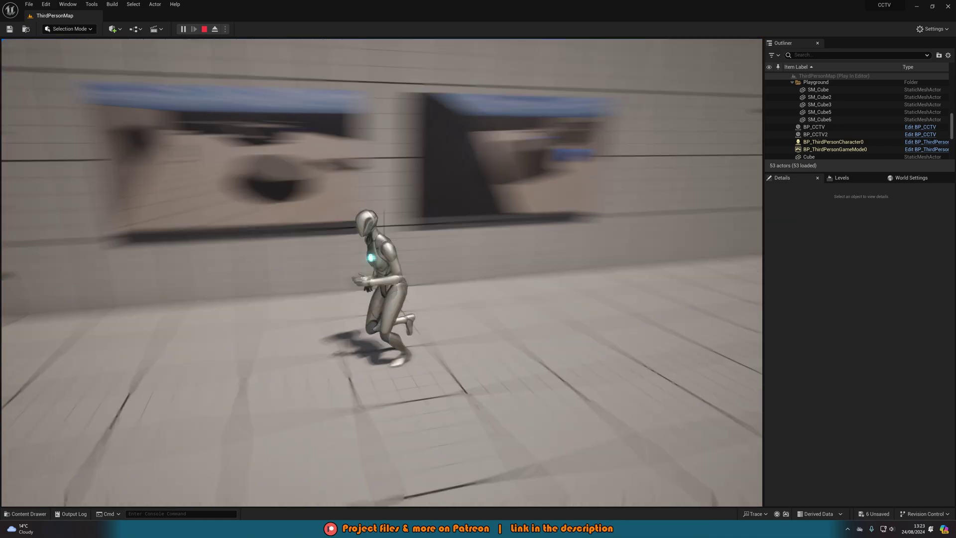
{"action": "key", "text": "space"}
{"action": "key", "text": "w"}
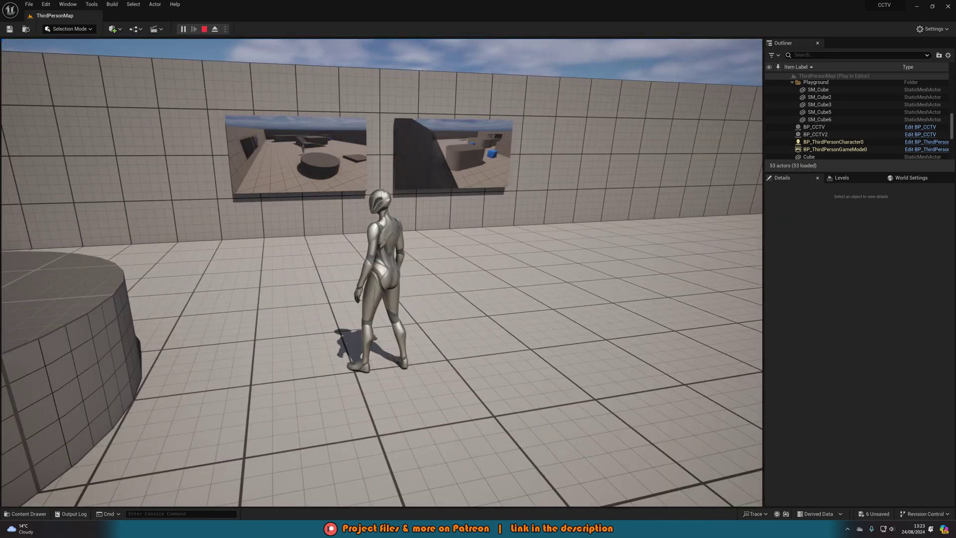
{"action": "key", "text": "Escape"}
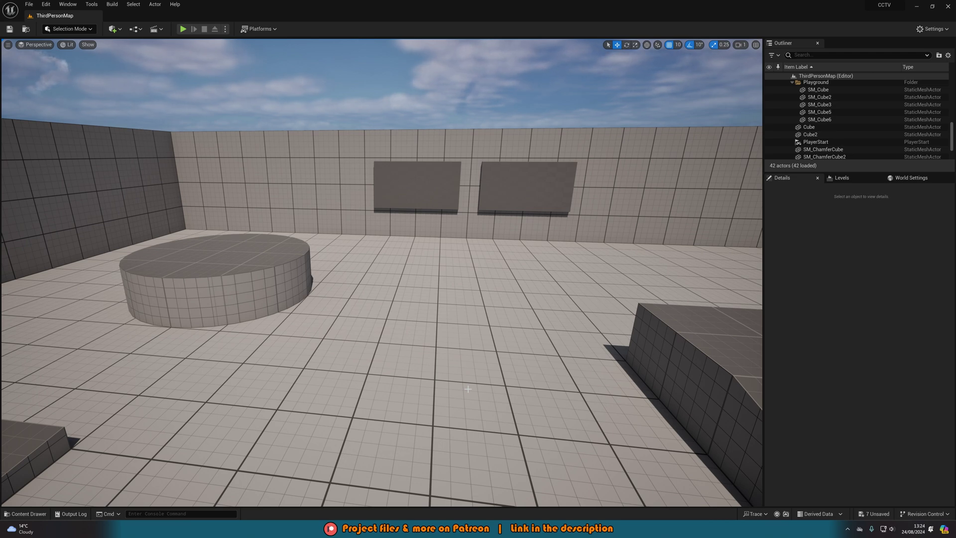
- Create an Actor Blueprint class named BP_CCTV in the Content folder and open it
{"action": "key", "text": "ctrl+space"}
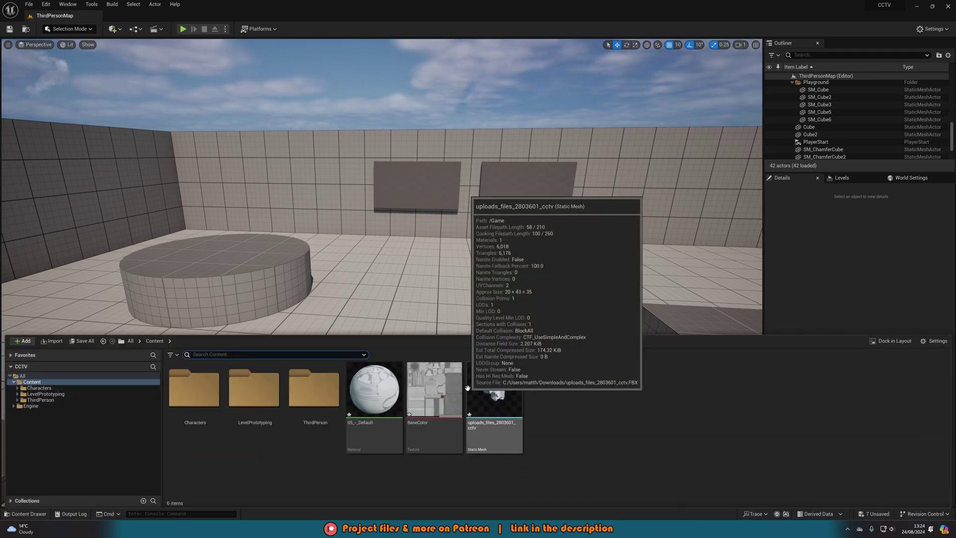
{"action": "right_click", "coordinate": [554, 410]}
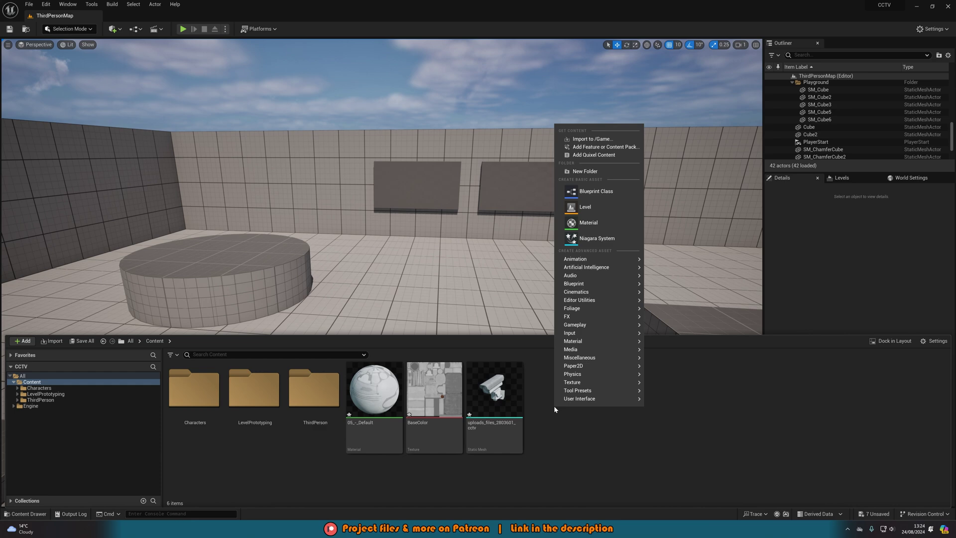
{"action": "left_click", "coordinate": [598, 192]}
{"action": "left_click", "coordinate": [421, 208]}
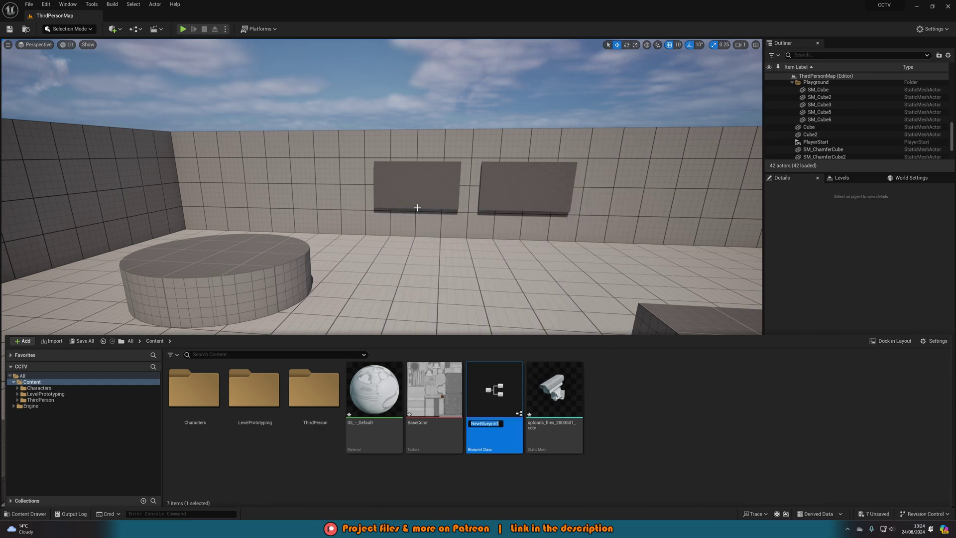
{"action": "type", "text": "BP_CCTV"}
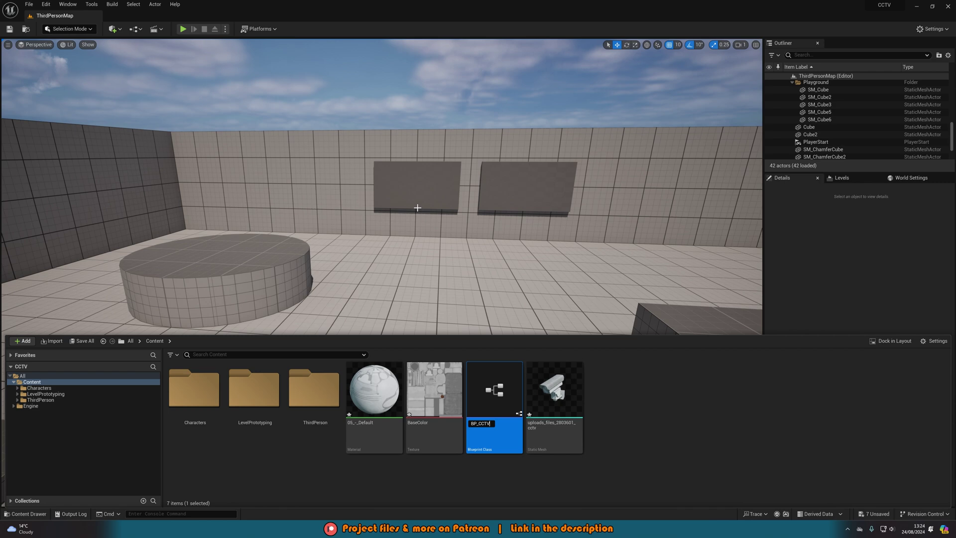
{"action": "key", "text": "Return"}
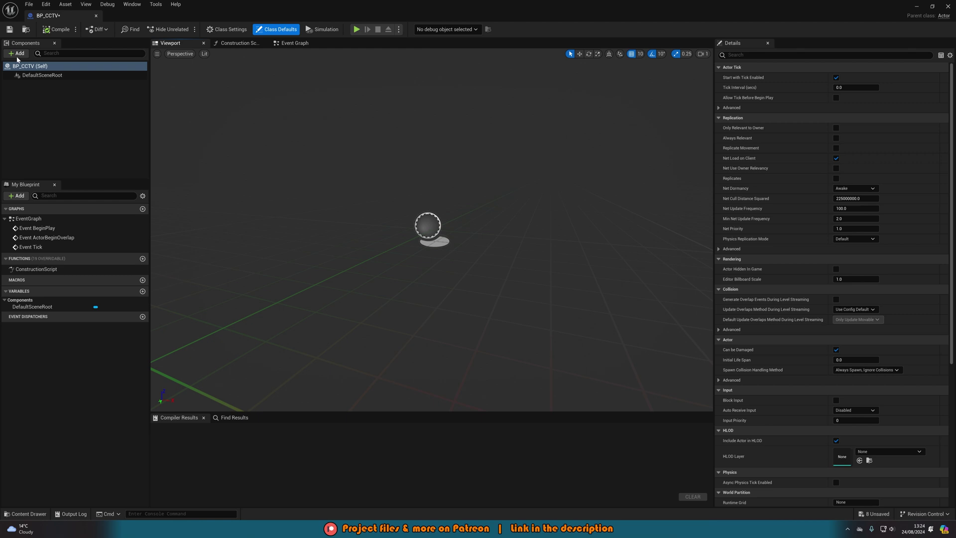
- Add a Static Mesh component to BP_CCTV, keeping its default name
{"action": "left_click", "coordinate": [18, 53]}
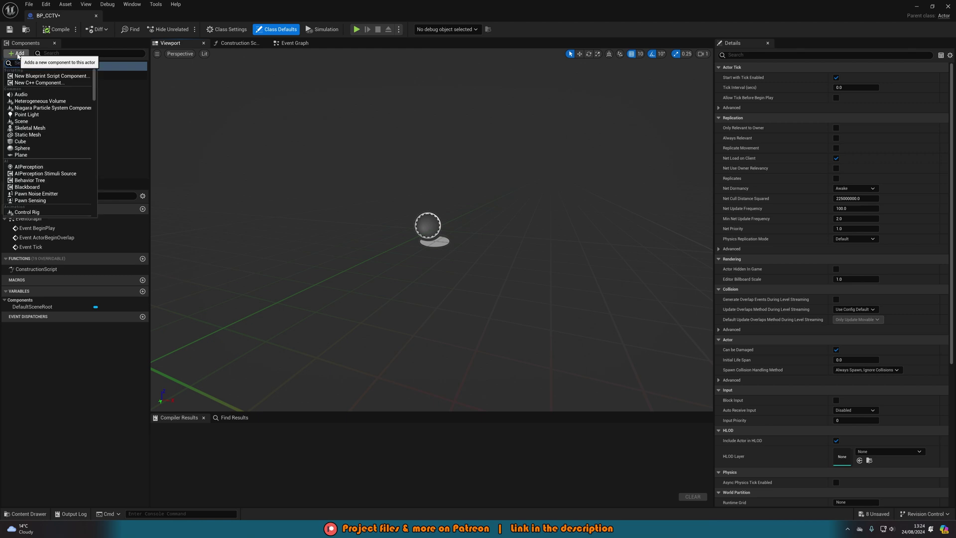
{"action": "type", "text": "stat"}
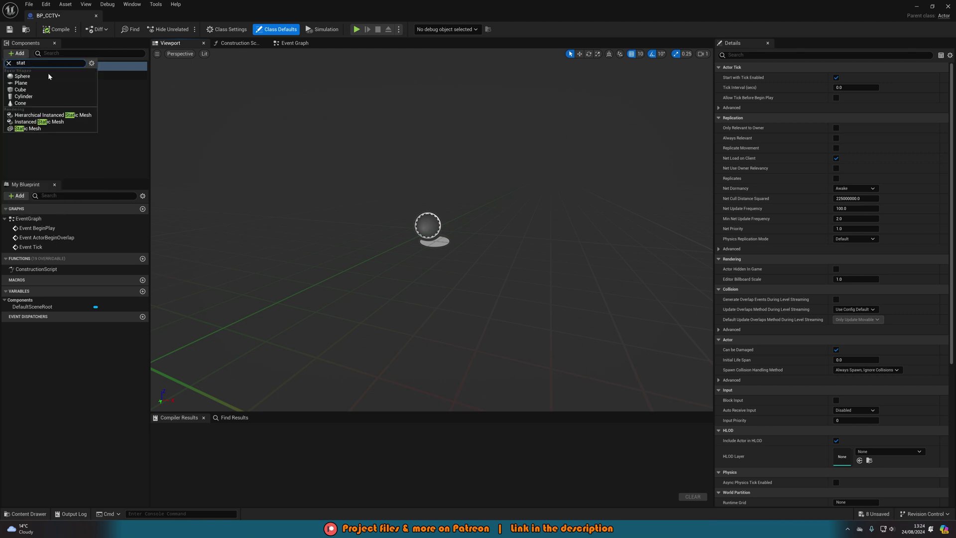
{"action": "left_click", "coordinate": [28, 129]}
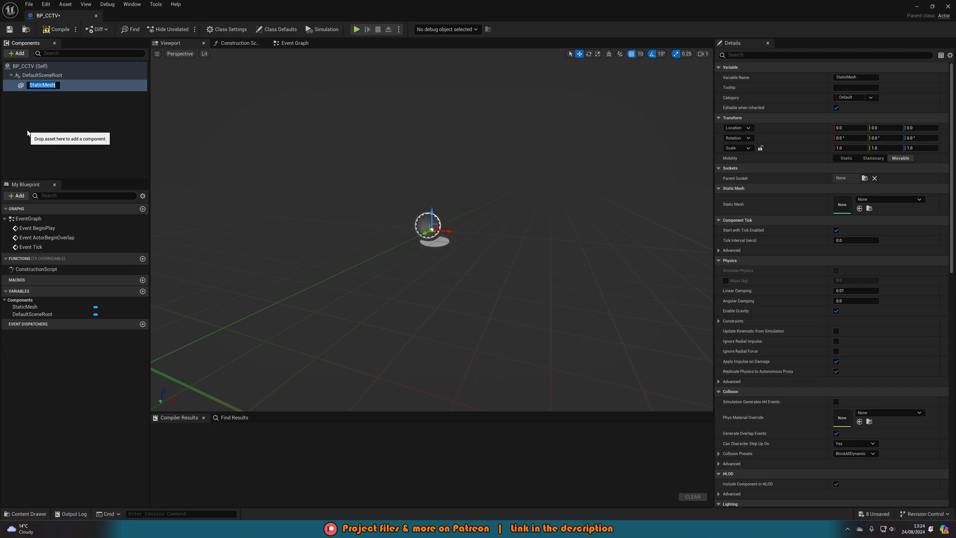
{"action": "key", "text": "Return"}
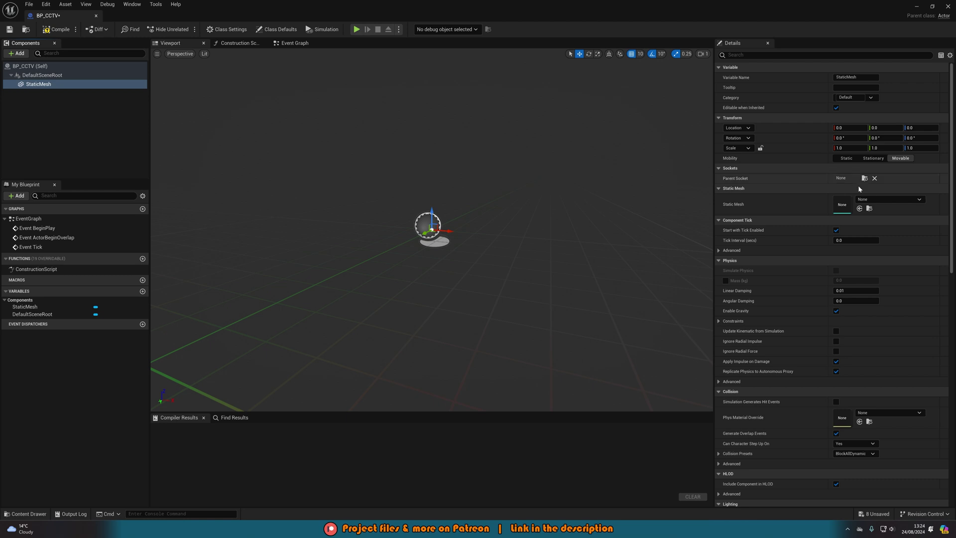
- Assign the uploads_files_2803601_cctv mesh to the StaticMesh component and inspect the camera model
{"action": "left_click", "coordinate": [877, 200]}
{"action": "left_click", "coordinate": [654, 228]}
{"action": "key", "text": "ctrl+space"}
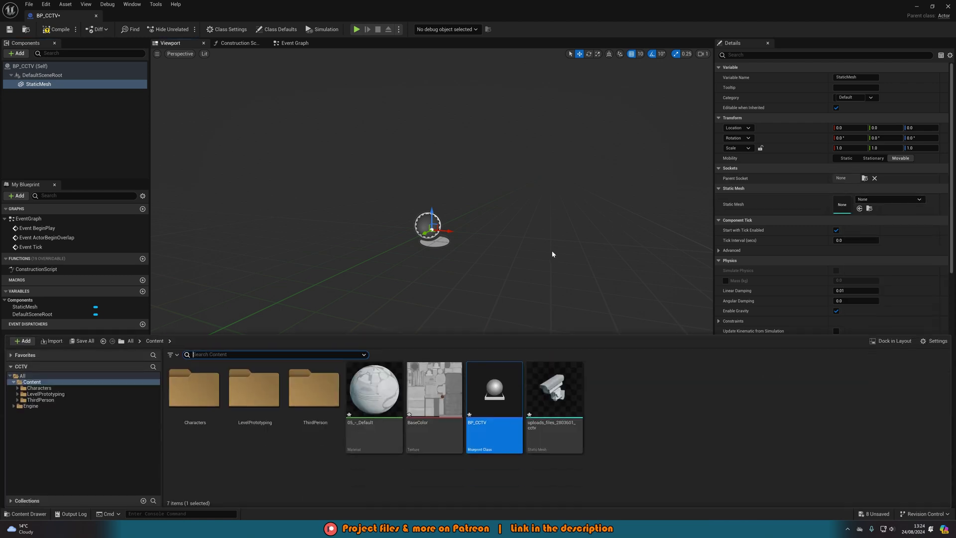
{"action": "left_click", "coordinate": [544, 399]}
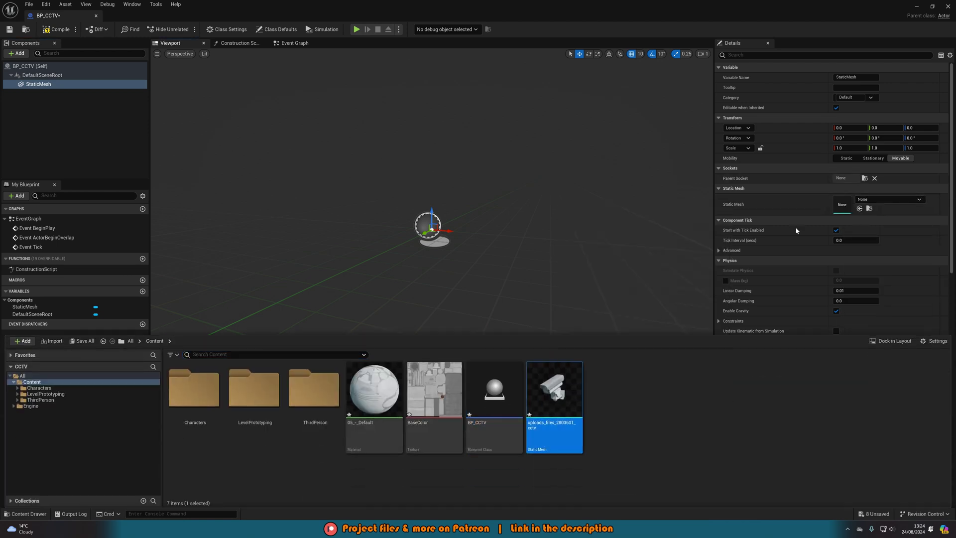
{"action": "left_click", "coordinate": [860, 208]}
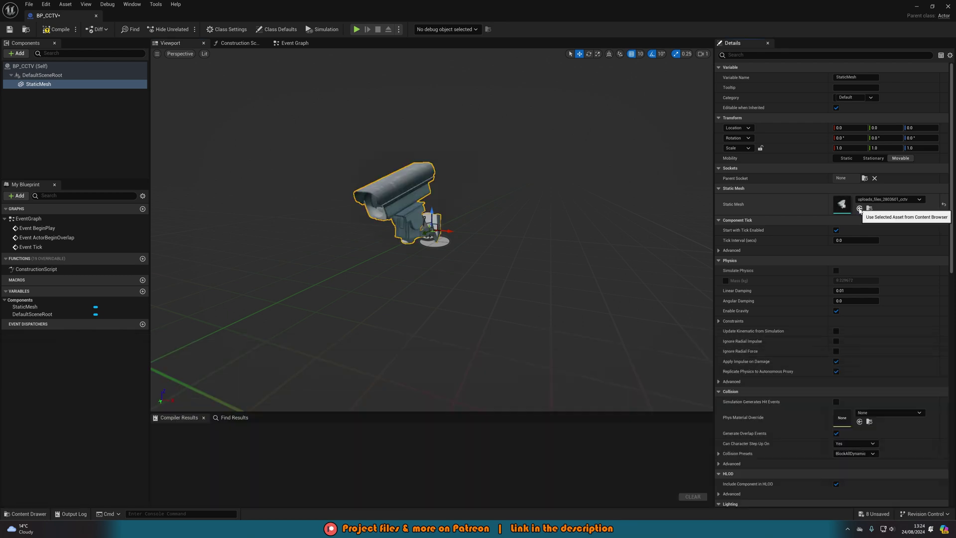
{"action": "right_click_drag", "start_coordinate": [504, 217], "coordinate": [598, 218]}
{"action": "scroll", "coordinate": [431, 230], "scroll_direction": "up", "scroll_amount": 3}
{"action": "scroll", "coordinate": [431, 230], "scroll_direction": "down", "scroll_amount": 3}
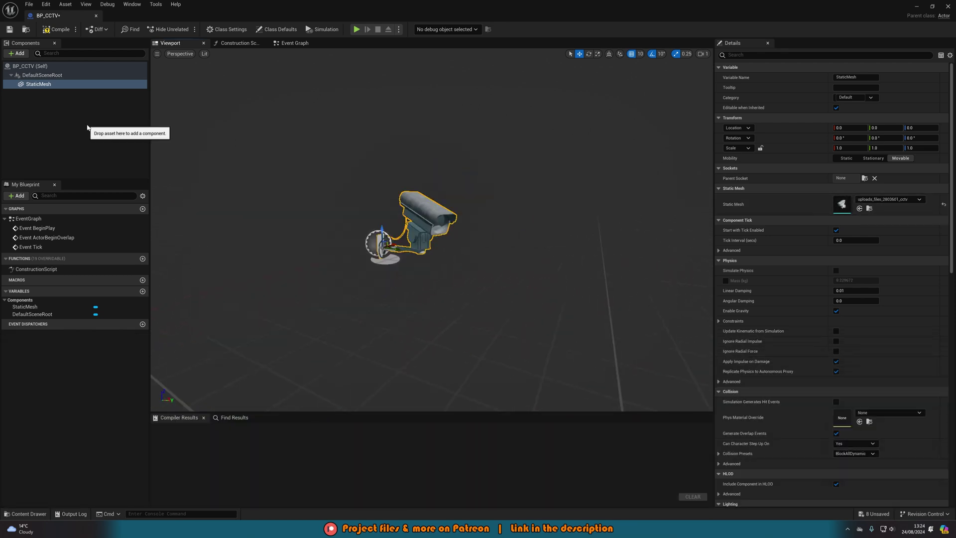
- Add a Scene Capture Component 2D under DefaultSceneRoot, keeping its default name
{"action": "left_click", "coordinate": [87, 124]}
{"action": "left_click", "coordinate": [20, 55]}
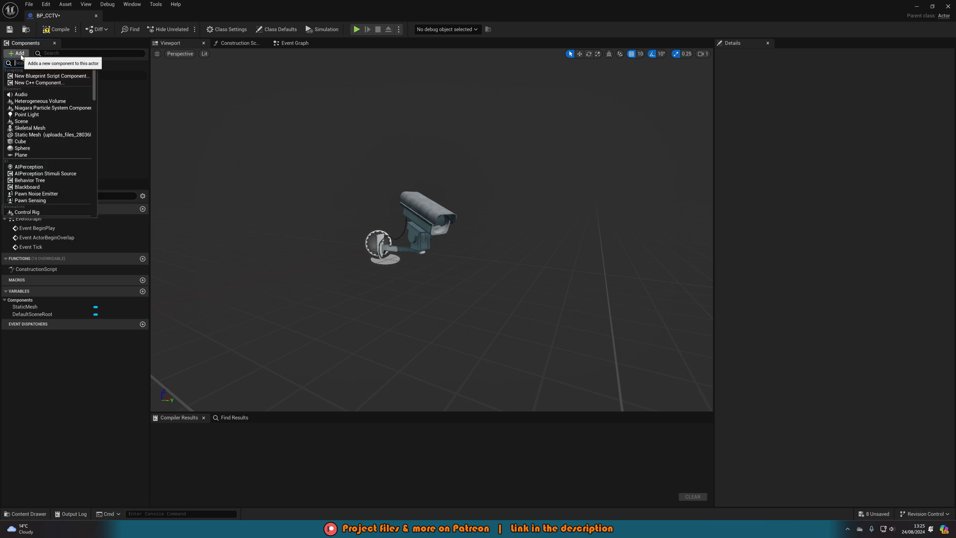
{"action": "type", "text": "scene"}
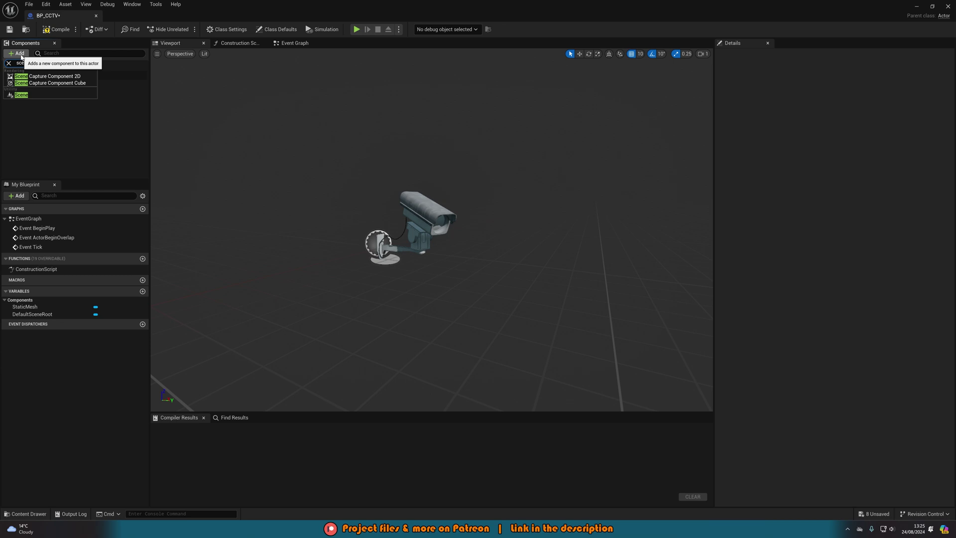
{"action": "left_click", "coordinate": [62, 79]}
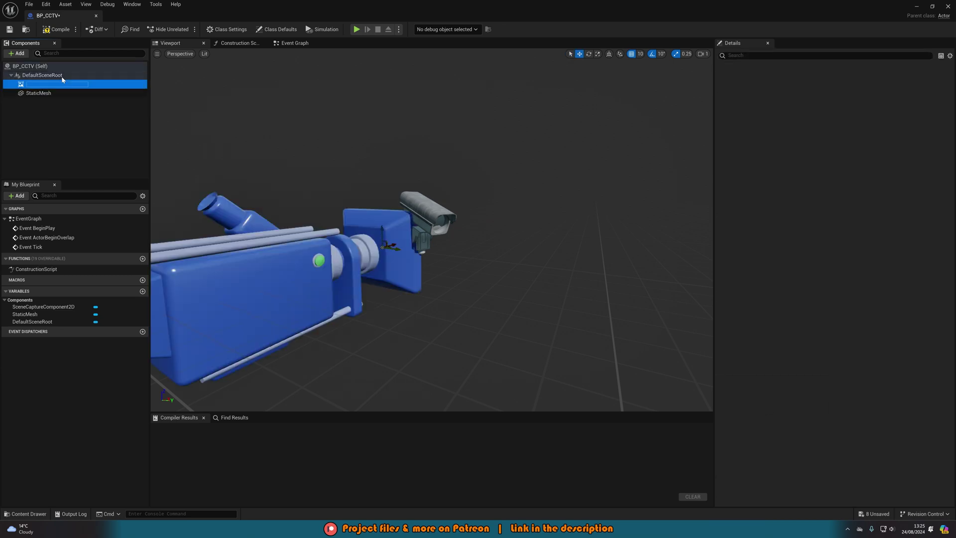
{"action": "left_click", "coordinate": [104, 133]}
{"action": "left_click", "coordinate": [317, 260]}
- Rotate the scene capture component to about -20° on Y and 120° on Z, and move it near the CCTV mesh's lens
{"action": "right_click_drag", "start_coordinate": [381, 250], "coordinate": [401, 254]}
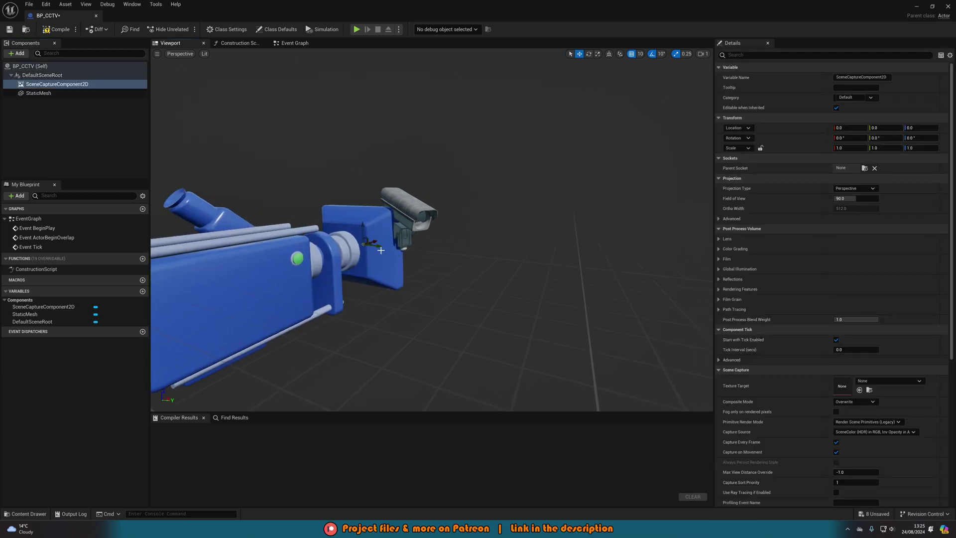
{"action": "key", "text": "e"}
{"action": "left_click_drag", "start_coordinate": [381, 250], "coordinate": [414, 234]}
{"action": "key", "text": "w"}
{"action": "mouse_move", "coordinate": [482, 232]}
{"action": "right_mouse_down"}
{"action": "mouse_move", "coordinate": [438, 231]}
{"action": "mouse_move", "coordinate": [483, 231]}
{"action": "right_mouse_up"}
{"action": "key", "text": "space"}
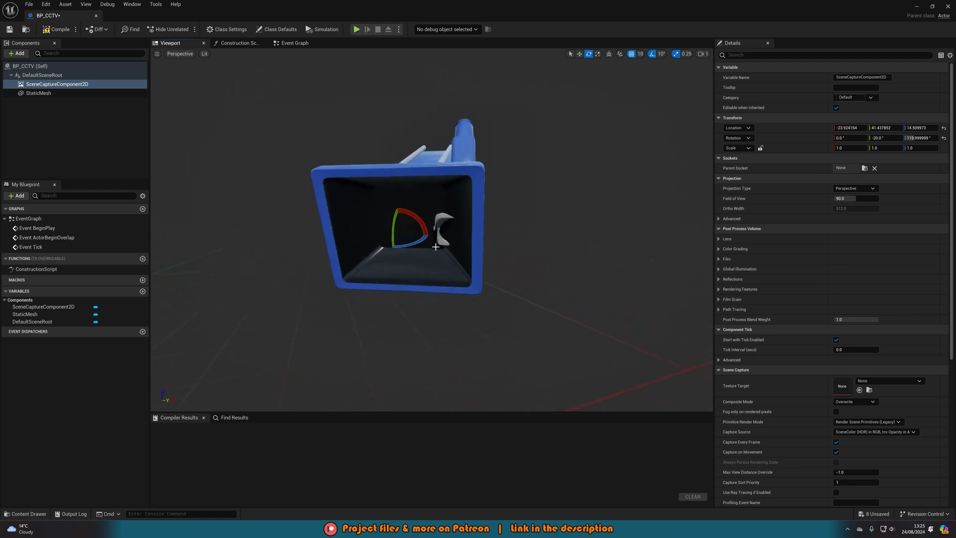
- Align the scene capture component with the CCTV lens at about X -14.6, Y 44.9, Z 15.1, turned to about 109° on Z
{"action": "left_click_drag", "start_coordinate": [416, 244], "coordinate": [434, 209]}
{"action": "key", "text": "space"}
{"action": "key", "text": "space"}
{"action": "key", "text": "space"}
{"action": "key", "text": "space"}
{"action": "key", "text": "w"}
- Set the scene capture component's rotation to exactly 0° on X, -20° on Y and 110° on Z
{"action": "left_click", "coordinate": [849, 135]}
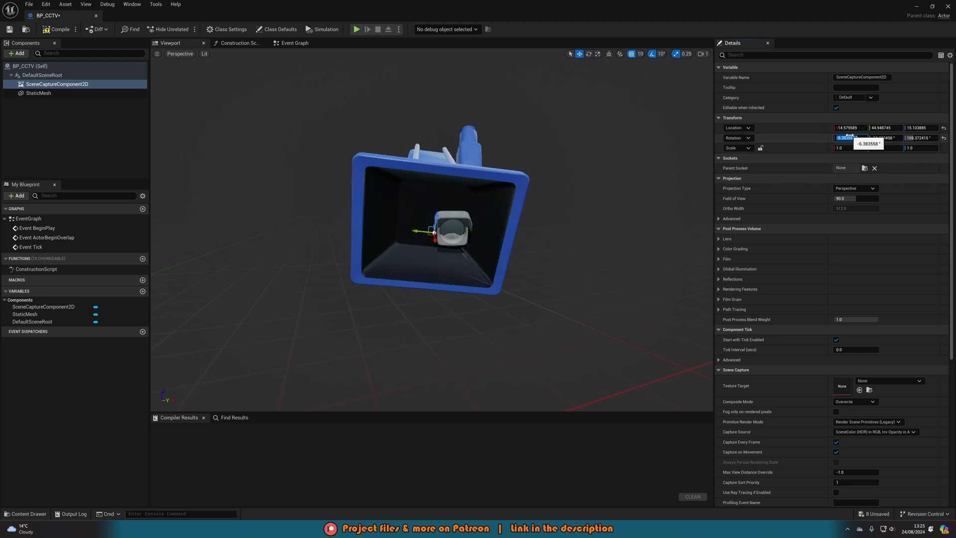
{"action": "type", "text": "0"}
{"action": "key", "text": "Tab"}
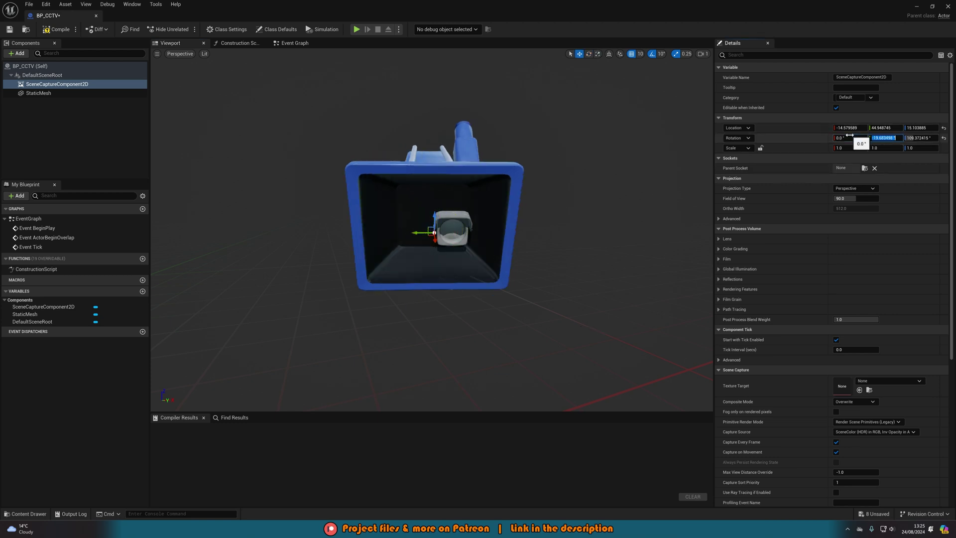
{"action": "key", "text": "Tab"}
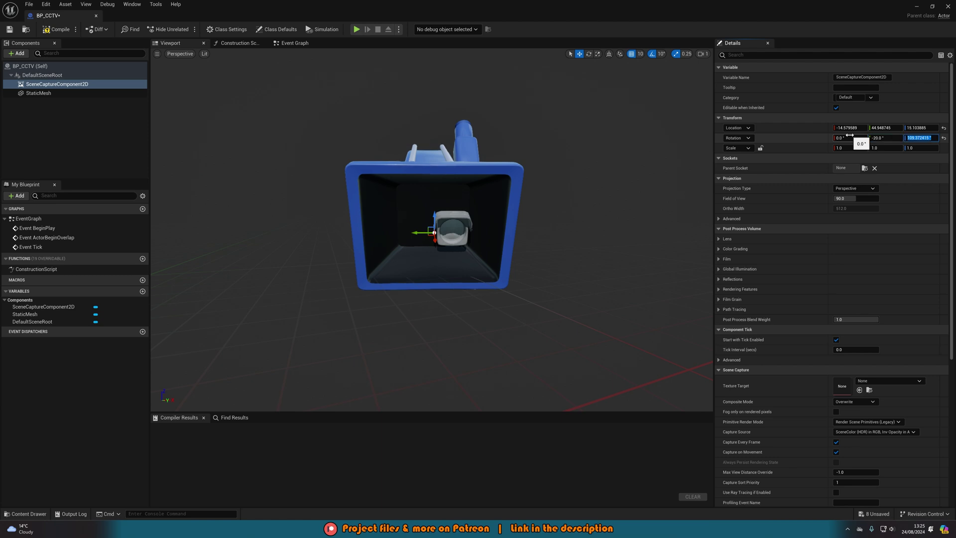
{"action": "type", "text": "110"}
{"action": "key", "text": "Return"}
- Move the scene capture component, without grid snapping, in front of the CCTV lens at about X -7.2, Y 46.1, Z 11.3
{"action": "left_click_drag", "start_coordinate": [414, 236], "coordinate": [657, 338]}
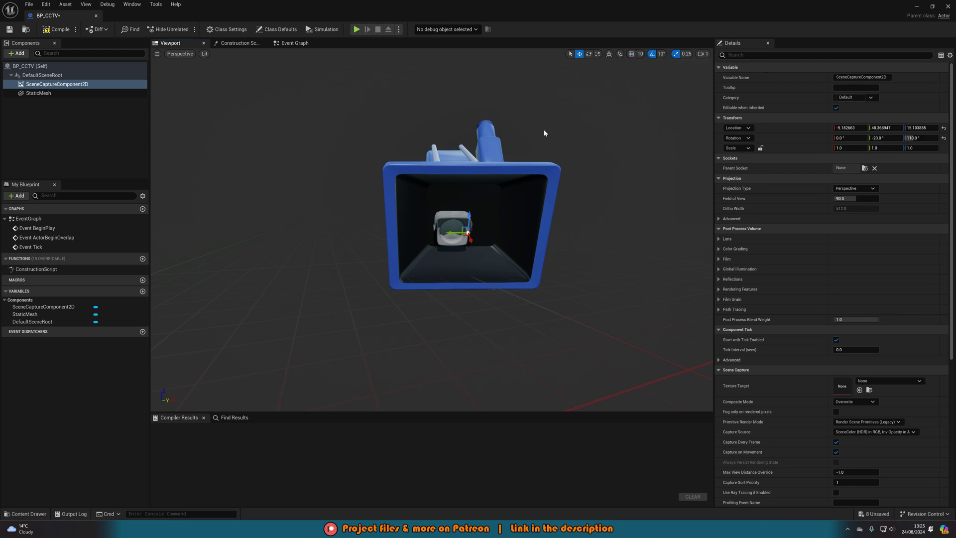
{"action": "left_click_drag", "start_coordinate": [453, 233], "coordinate": [605, 326]}
{"action": "right_click_drag", "start_coordinate": [606, 327], "coordinate": [501, 224]}
{"action": "left_click_drag", "start_coordinate": [363, 147], "coordinate": [356, 177]}
{"action": "right_click_drag", "start_coordinate": [357, 177], "coordinate": [476, 182]}
{"action": "key", "text": "s"}
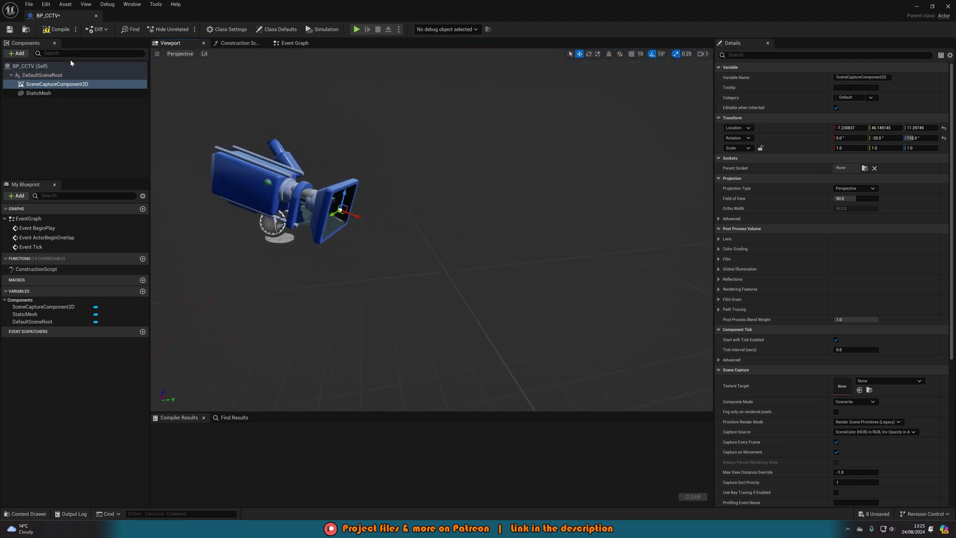
- Compile and save the BP_CCTV Blueprint, with viewport grid snapping turned back on
{"action": "left_click", "coordinate": [57, 29]}
{"action": "left_click", "coordinate": [630, 55]}
{"action": "right_click_drag", "start_coordinate": [478, 186], "coordinate": [423, 179]}
{"action": "key", "text": "d"}
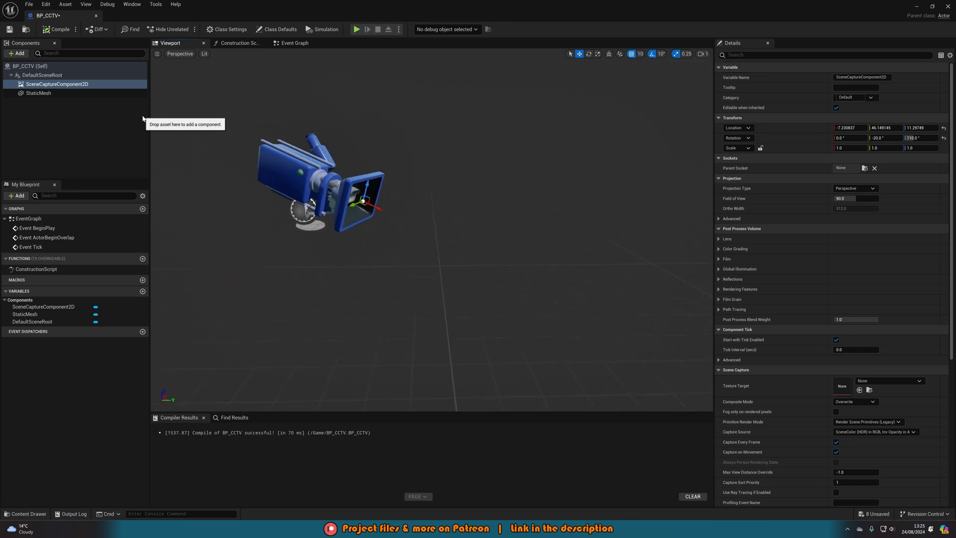
{"action": "key", "text": "ctrl+s"}
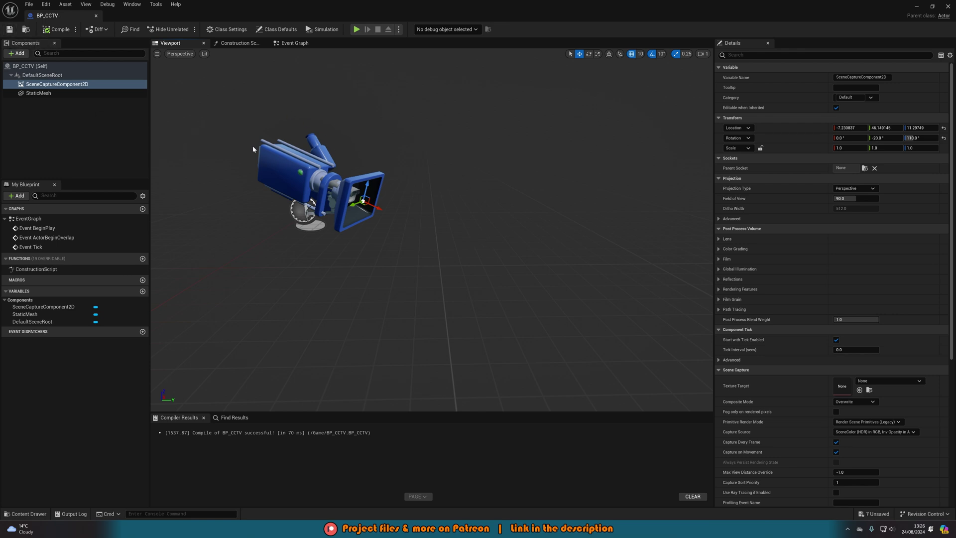
{"action": "right_click_drag", "start_coordinate": [467, 171], "coordinate": [450, 167]}
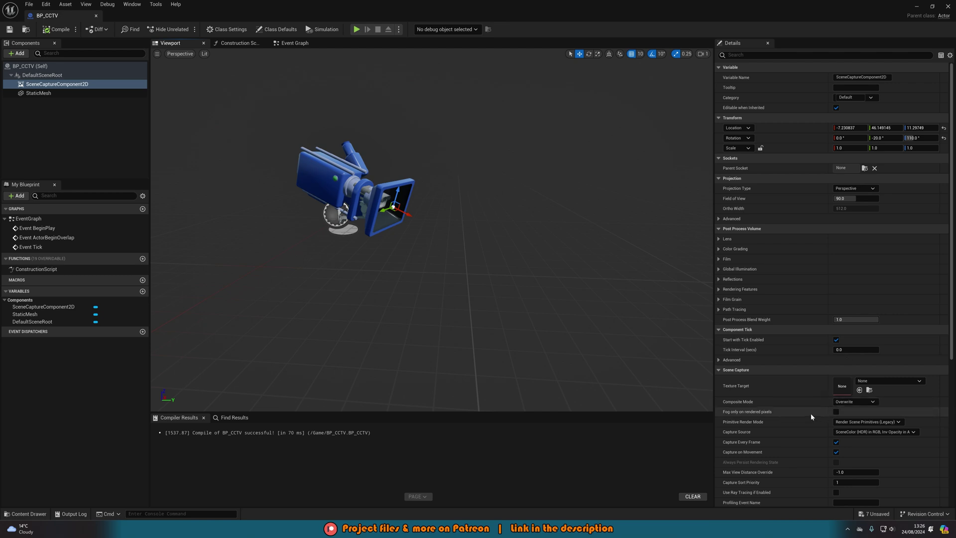
- Create a new render target named CCTV_CAM_1 in the Content folder as the scene capture component's Texture Target
{"action": "scroll", "coordinate": [767, 382], "scroll_direction": "down", "scroll_amount": 1}
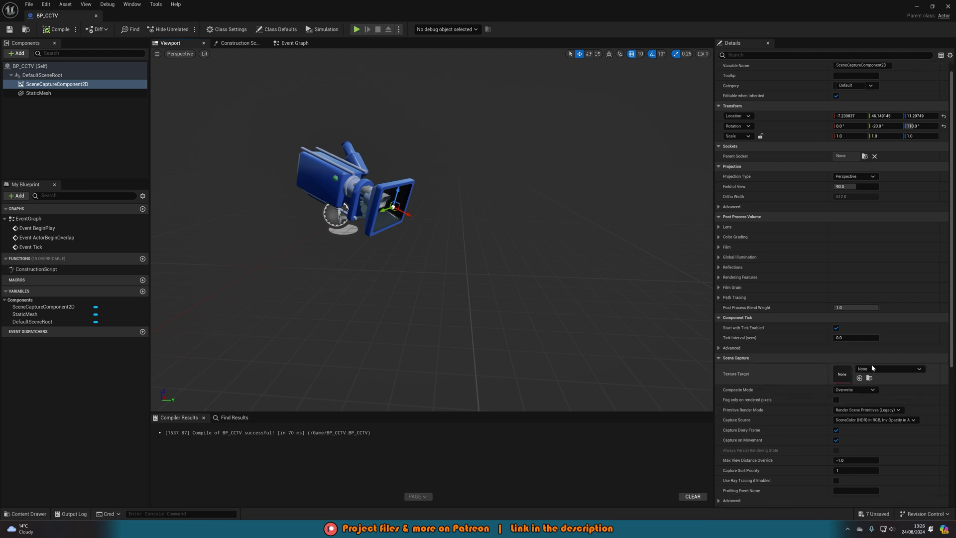
{"action": "left_click", "coordinate": [876, 369]}
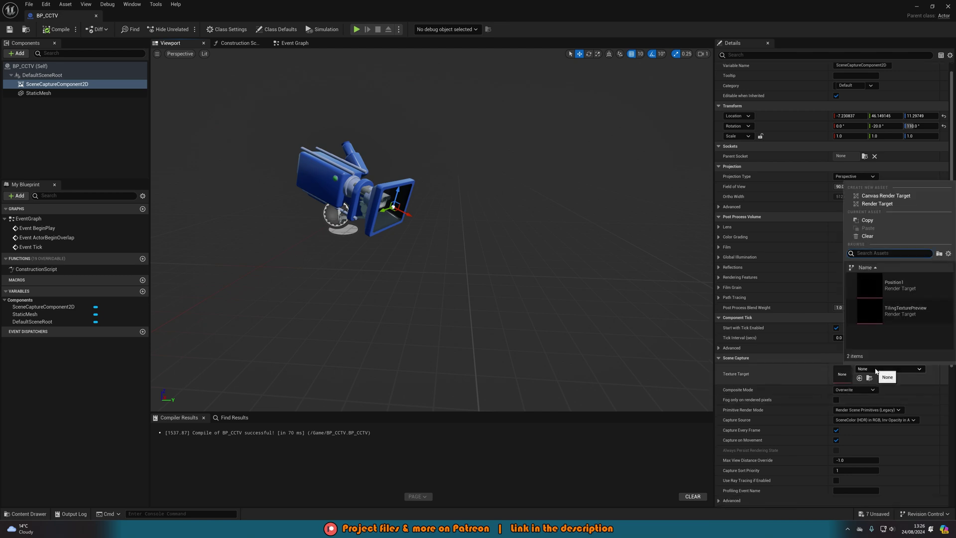
{"action": "left_click", "coordinate": [875, 205]}
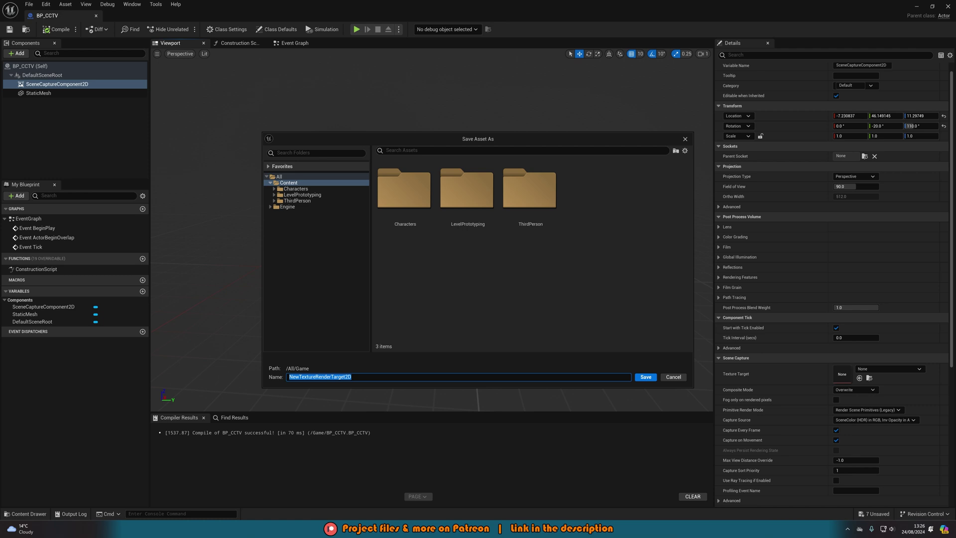
{"action": "type", "text": "CCTV_CAM_1"}
{"action": "key", "text": "Return"}
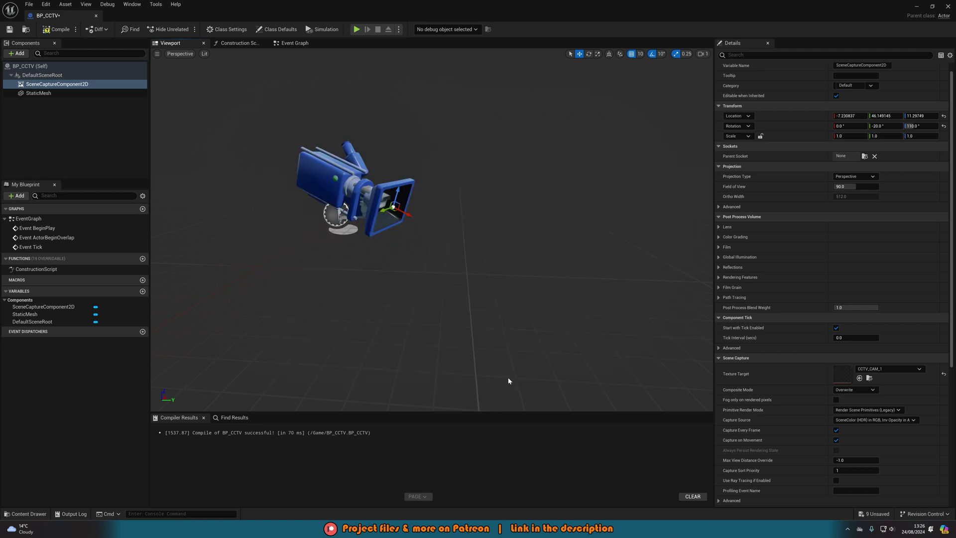
- Create a material from the CCTV_CAM_1 render target, keeping the default name CCTV_CAM_1_Mat
{"action": "scroll", "coordinate": [508, 381], "scroll_direction": "down", "scroll_amount": 3}
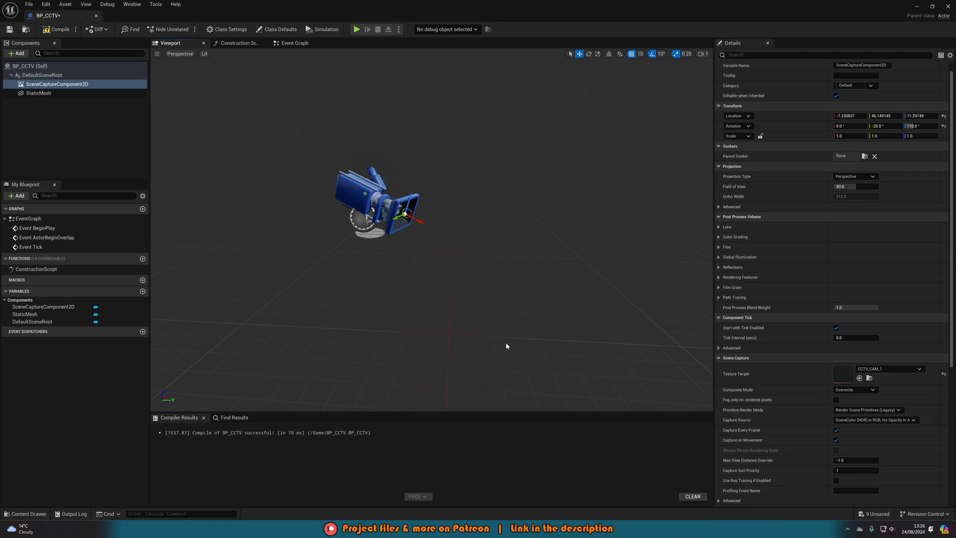
{"action": "key", "text": "ctrl+space"}
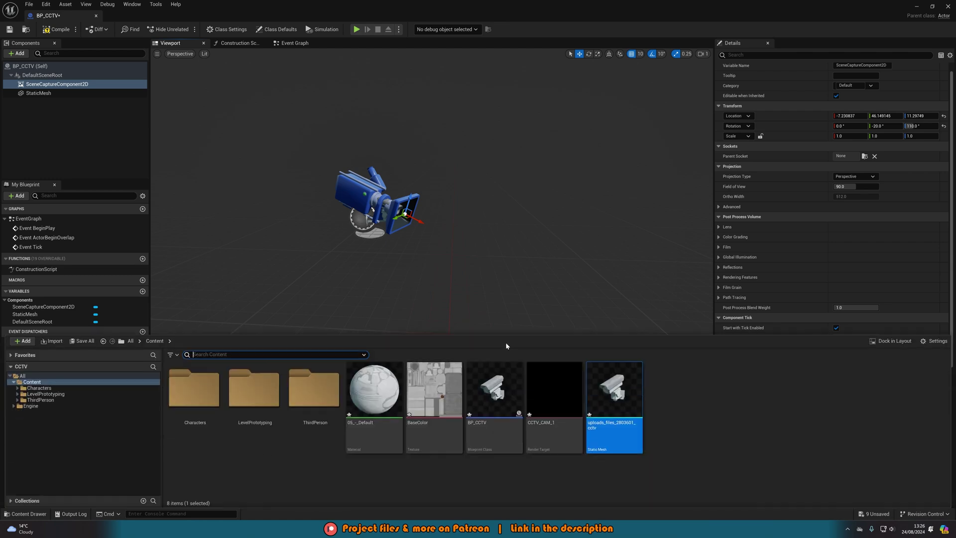
{"action": "right_click", "coordinate": [544, 391]}
{"action": "left_click", "coordinate": [591, 211]}
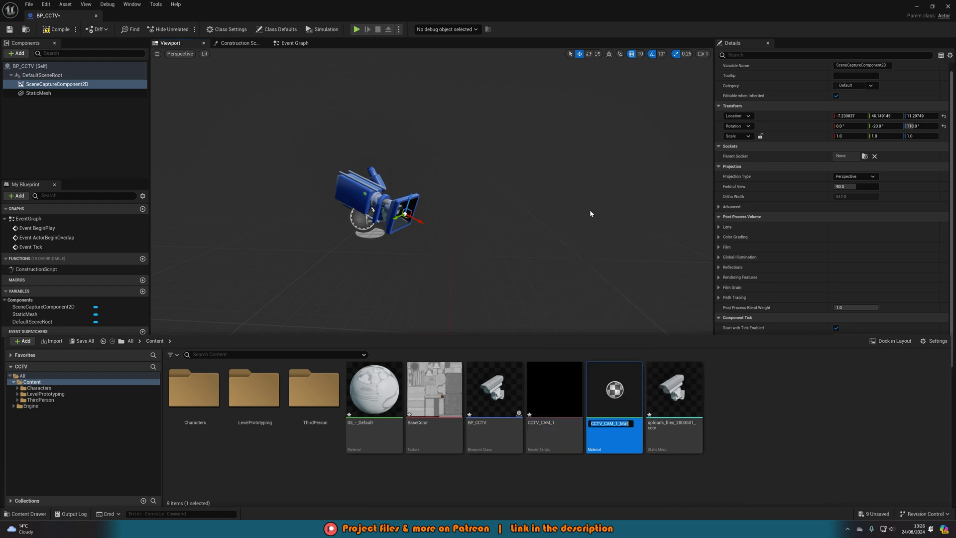
{"action": "key", "text": "Return"}
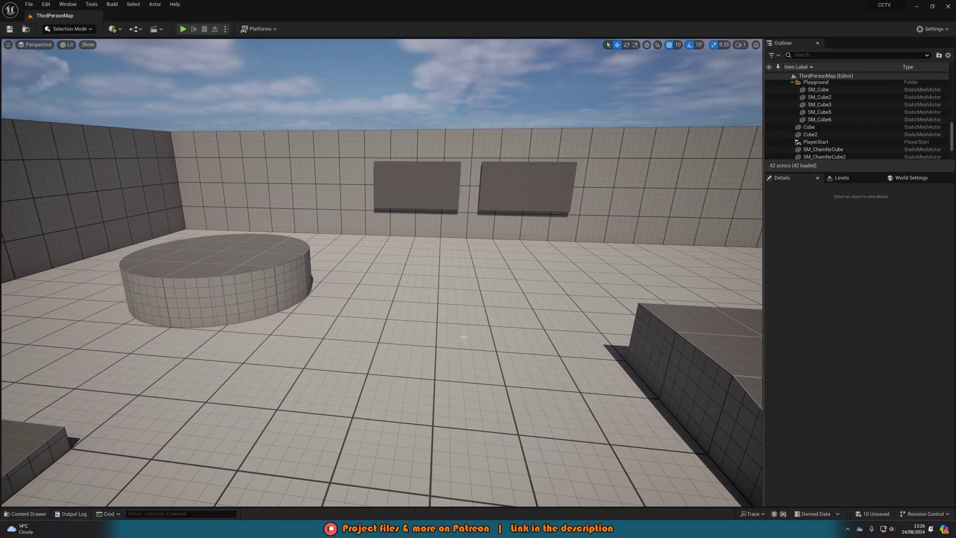
- Switch to the ThirdPersonMap level and apply the CCTV_CAM_1_Mat material to the left of the two wall screens
{"action": "key", "text": "ctrl+space"}
{"action": "left_click_drag", "start_coordinate": [615, 403], "coordinate": [414, 187]}
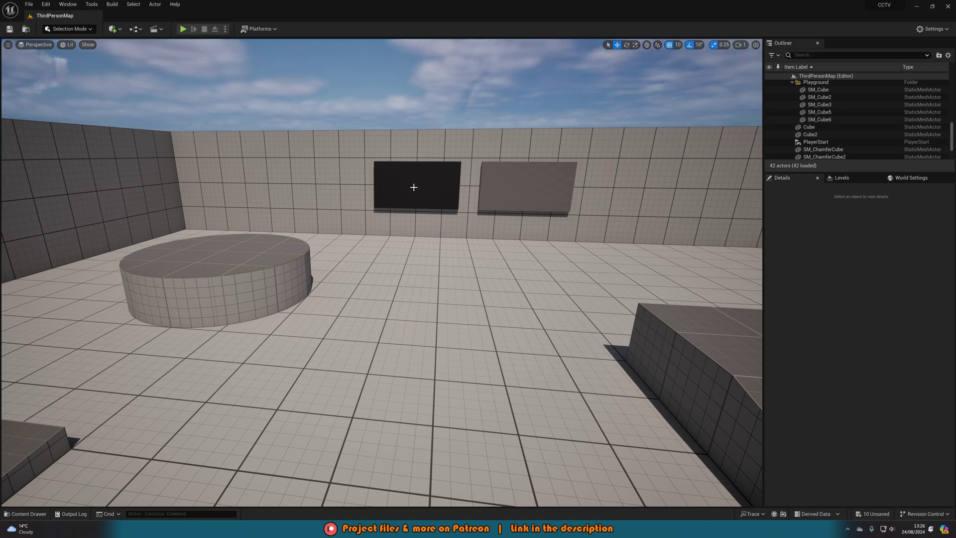
{"action": "key", "text": "w"}
{"action": "right_click_drag", "start_coordinate": [421, 175], "coordinate": [438, 161]}
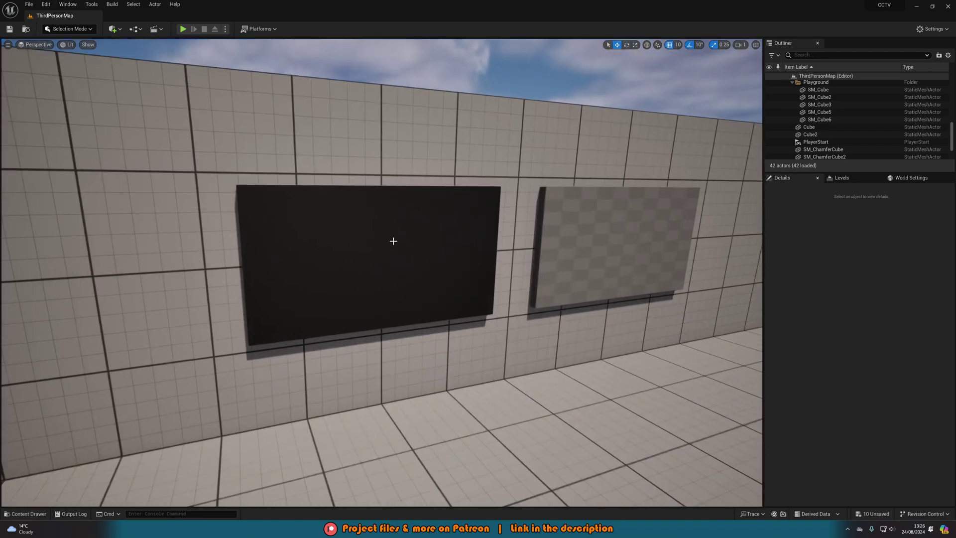
{"action": "right_click_drag", "start_coordinate": [392, 241], "coordinate": [430, 255]}
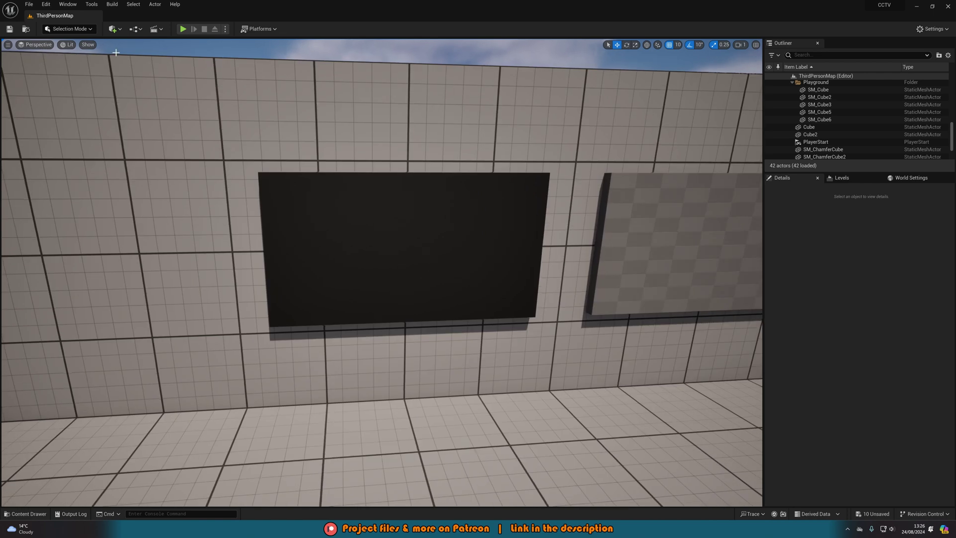
{"action": "left_click", "coordinate": [113, 29]}
{"action": "type", "text": "cube"}
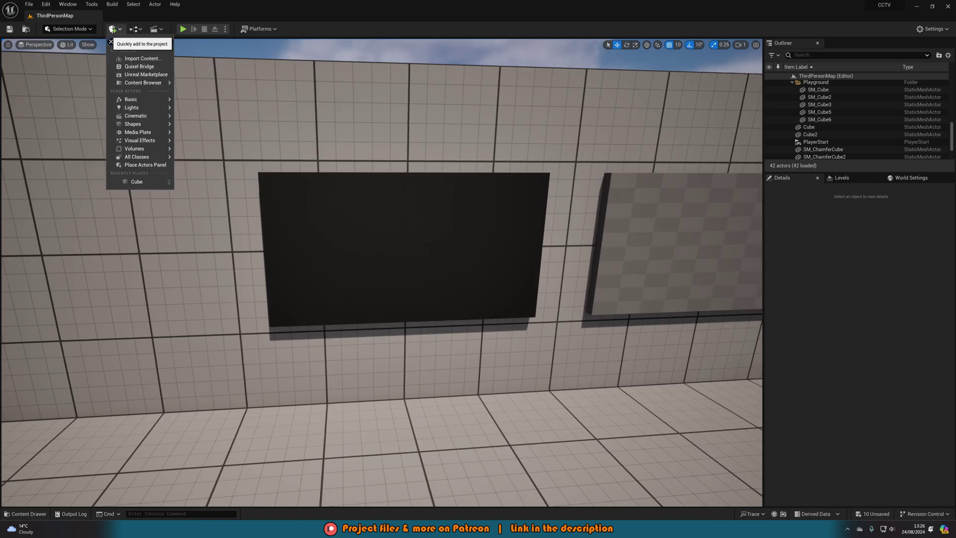
{"action": "left_click_drag", "start_coordinate": [127, 51], "coordinate": [138, 209]}
{"action": "key", "text": "e"}
{"action": "key", "text": "r"}
{"action": "key", "text": "w"}
{"action": "key", "text": "Delete"}
{"action": "right_click_drag", "start_coordinate": [428, 258], "coordinate": [456, 260]}
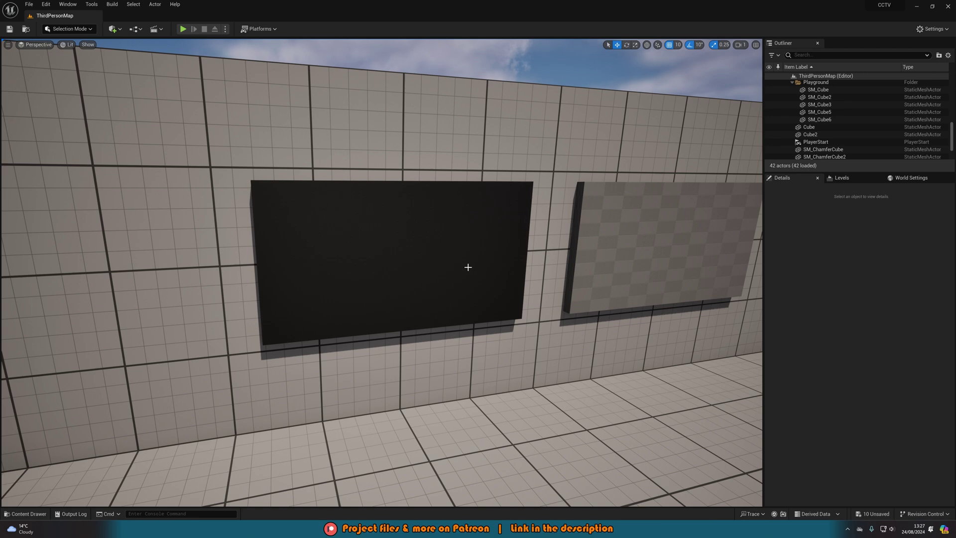
- Try switching the CCTV_CAM_1_Mat material's domain to User Interface and wiring the texture sample's RGB to Final Color
{"action": "left_click", "coordinate": [743, 485]}
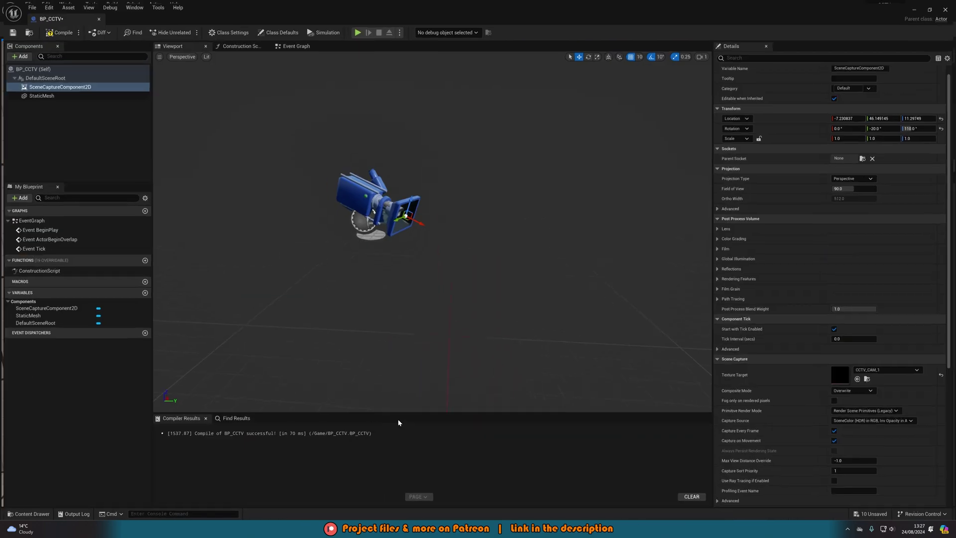
{"action": "key", "text": "ctrl+space"}
{"action": "double_click", "coordinate": [608, 395]}
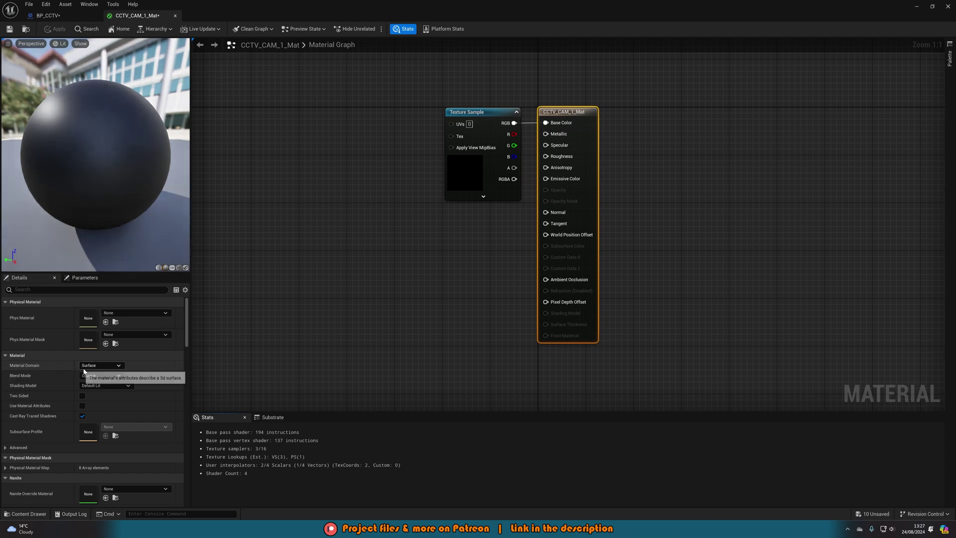
{"action": "left_click", "coordinate": [102, 366]}
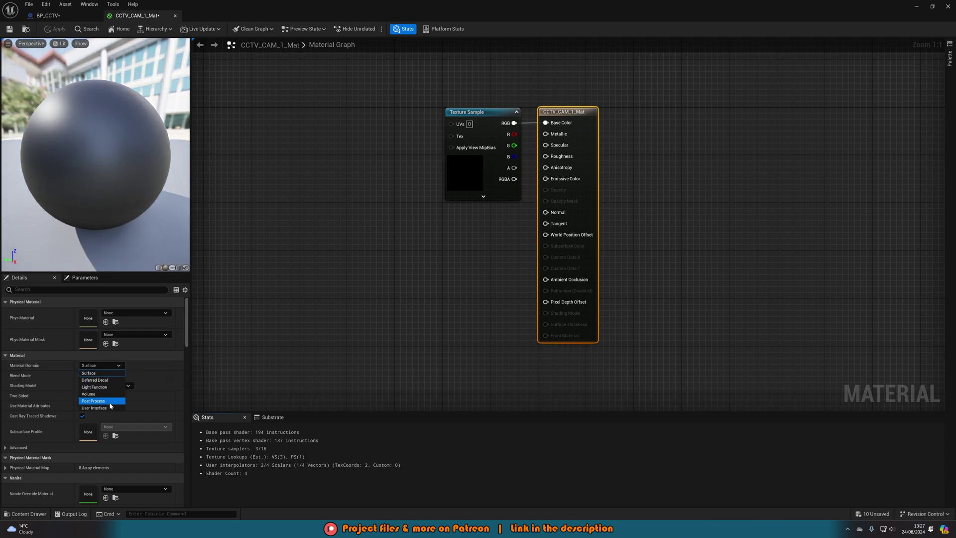
{"action": "left_click", "coordinate": [450, 229]}
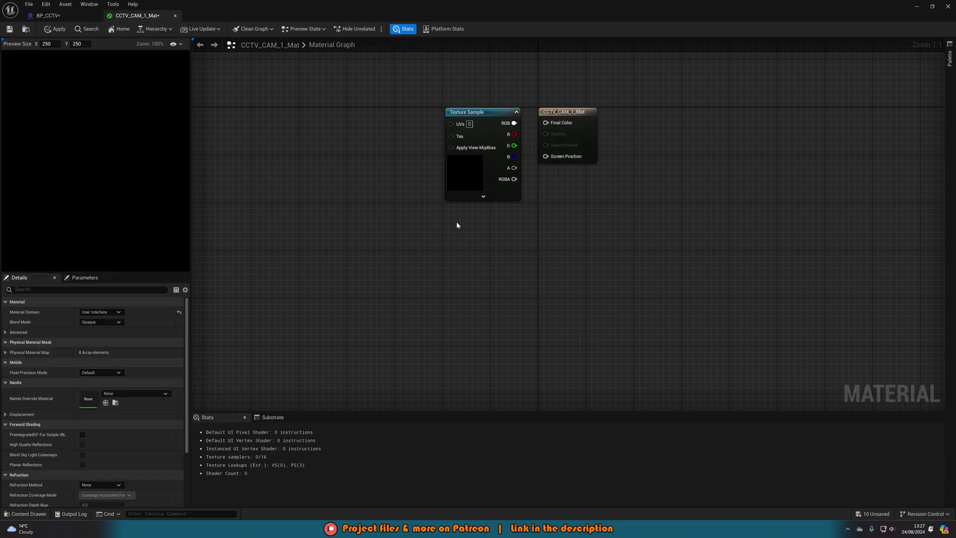
{"action": "left_click_drag", "start_coordinate": [514, 123], "coordinate": [548, 123]}
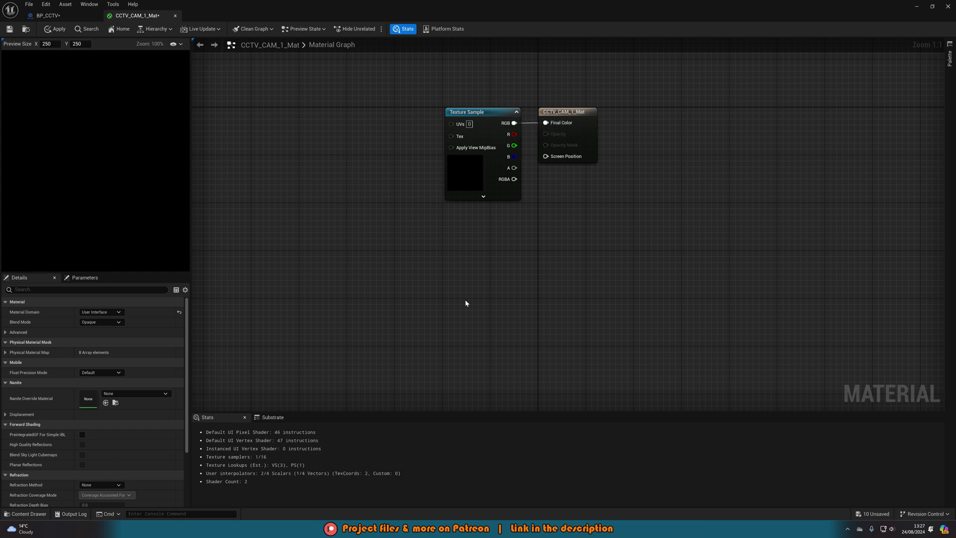
{"action": "key", "text": "ctrl+z"}
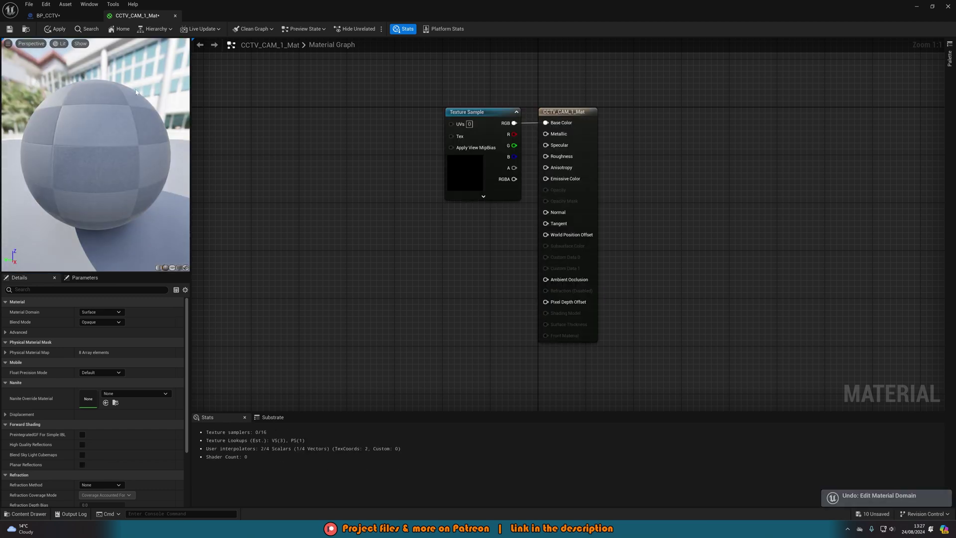
- Apply the CCTV_CAM_1_Mat material with its Surface domain and return to the ThirdPersonMap level
{"action": "left_click", "coordinate": [55, 28]}
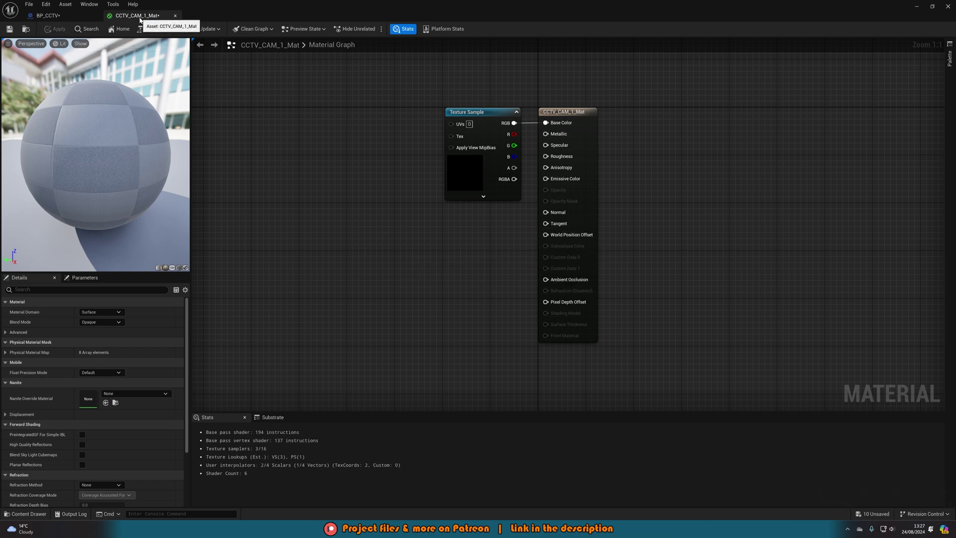
{"action": "left_click", "coordinate": [48, 16]}
{"action": "left_click", "coordinate": [916, 6]}
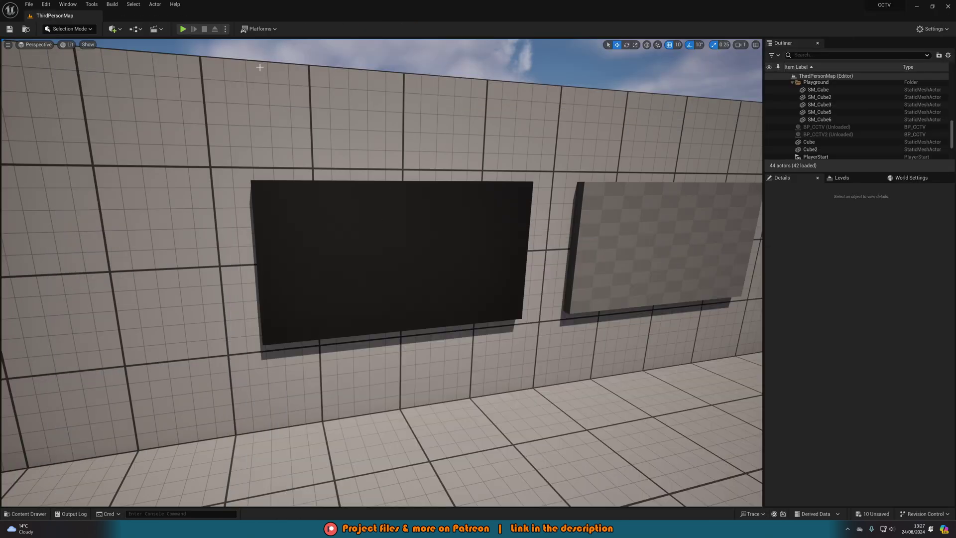
- Place the BP_CCTV Blueprint high on the side wall, near the corner to the left of the wall screens
{"action": "left_click", "coordinate": [183, 29]}
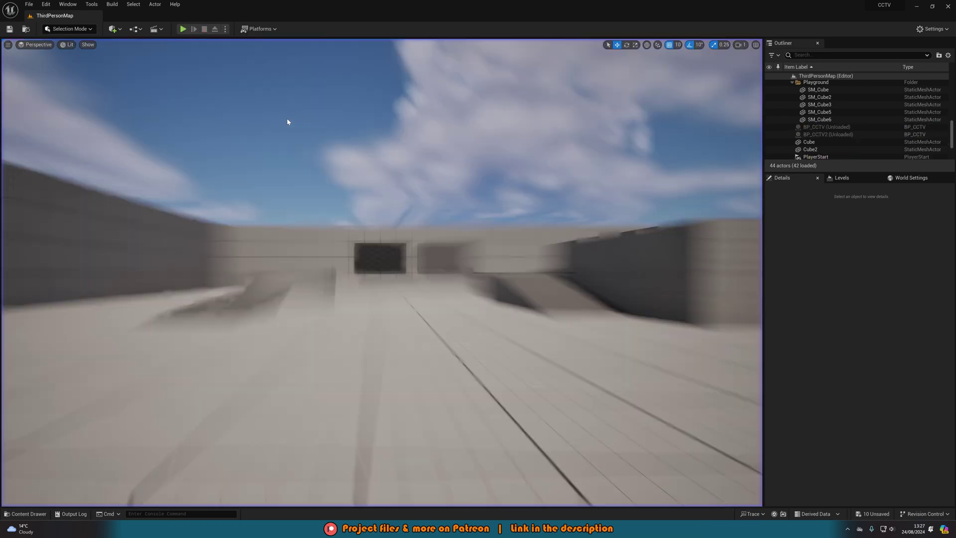
{"action": "key", "text": "w"}
{"action": "right_click_drag", "start_coordinate": [287, 119], "coordinate": [517, 240]}
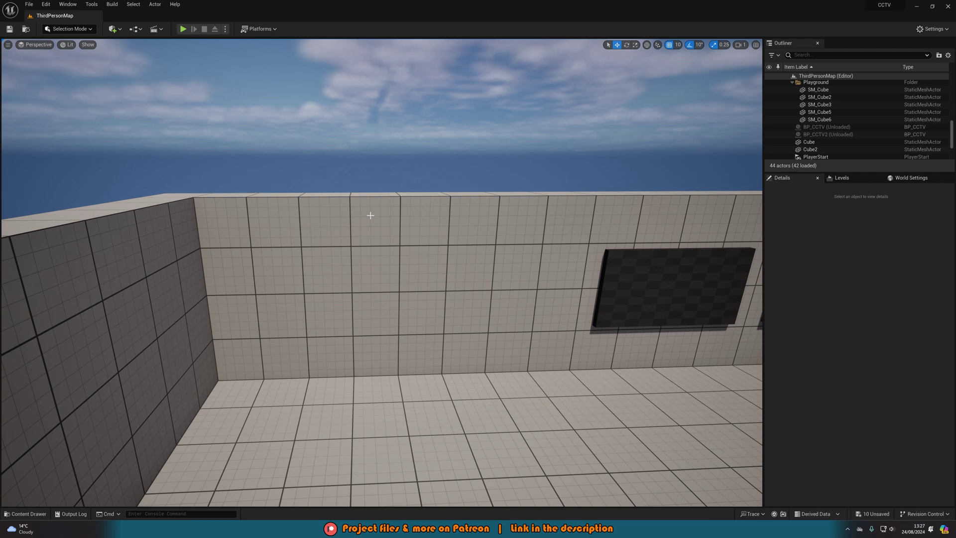
{"action": "key", "text": "ctrl+space"}
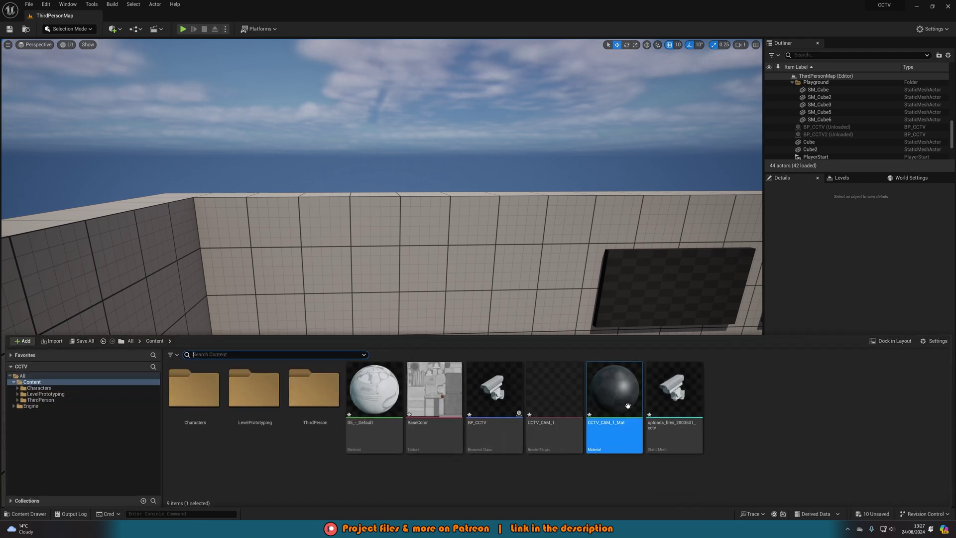
{"action": "left_click_drag", "start_coordinate": [519, 398], "coordinate": [174, 238]}
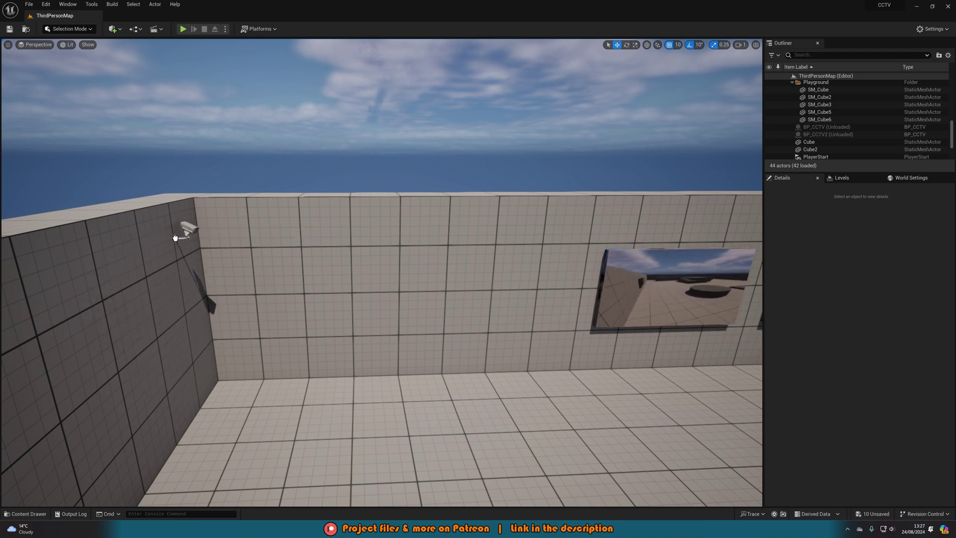
- Play-test the level, running the character around the wall screens to check the live camera feed
{"action": "left_click", "coordinate": [183, 28]}
{"action": "key", "text": "w"}
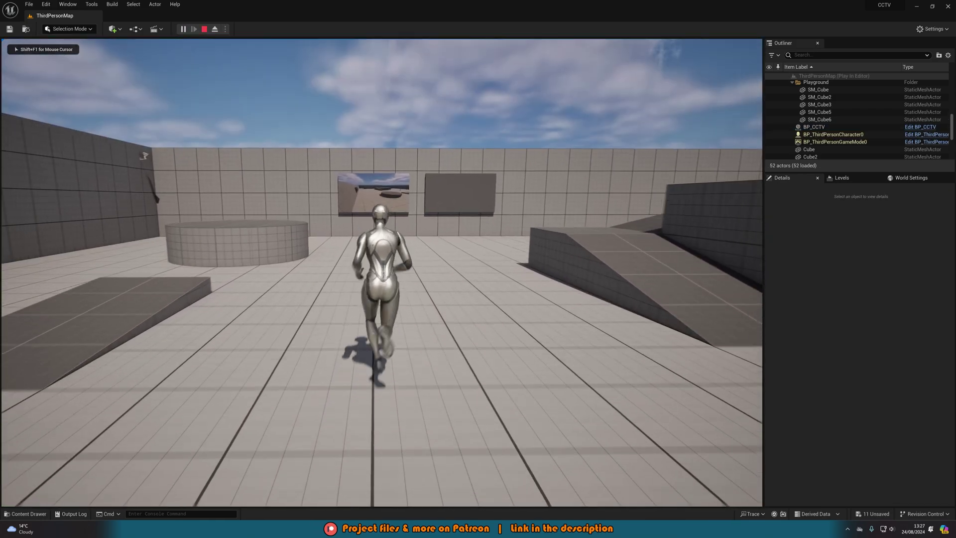
{"action": "key", "text": "space"}
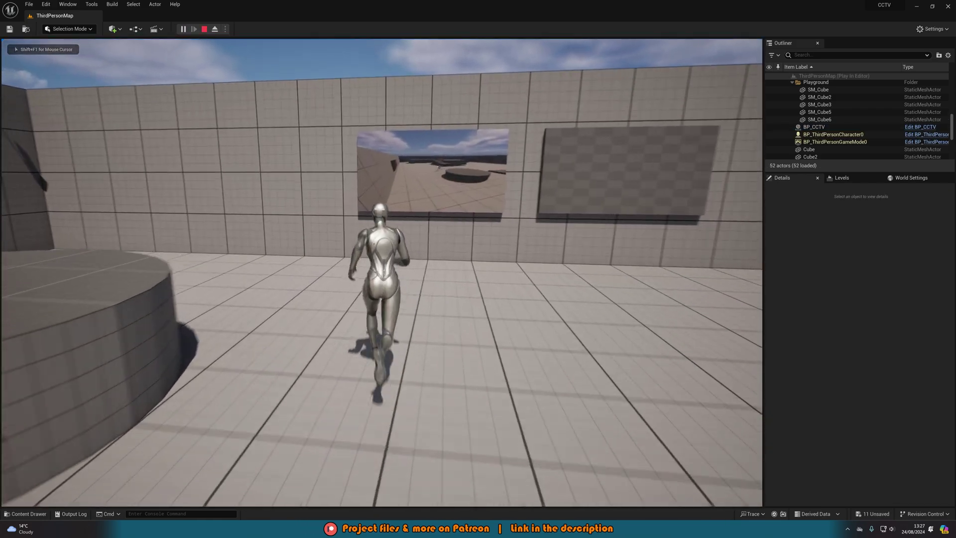
{"action": "key", "text": "d"}
{"action": "key", "text": "s"}
{"action": "key", "text": "d"}
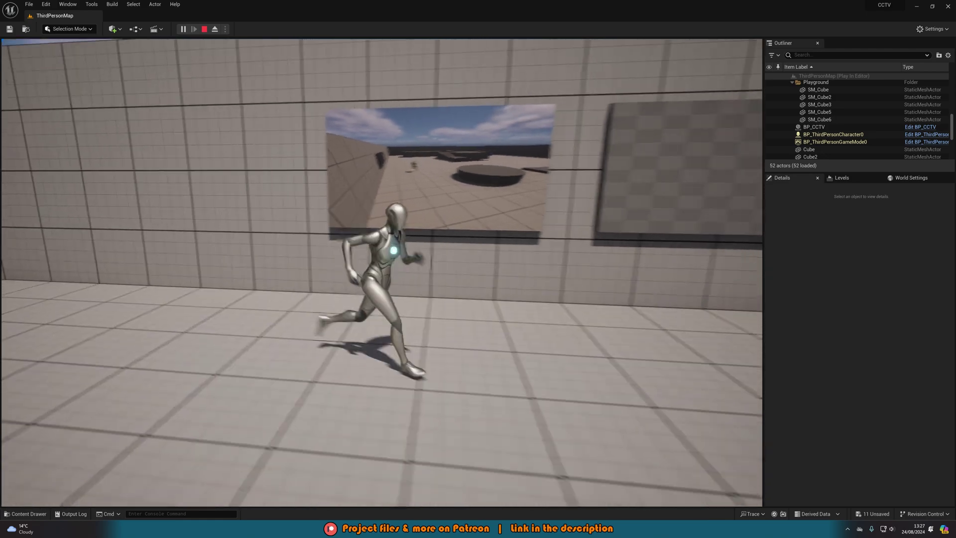
{"action": "key", "text": "w"}
{"action": "key", "text": "a"}
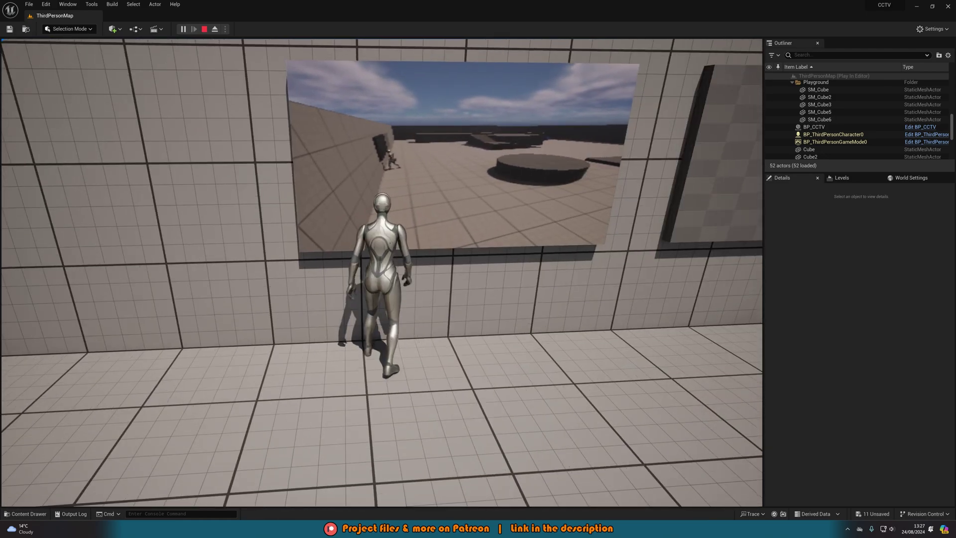
{"action": "key", "text": "d"}
{"action": "key", "text": "s"}
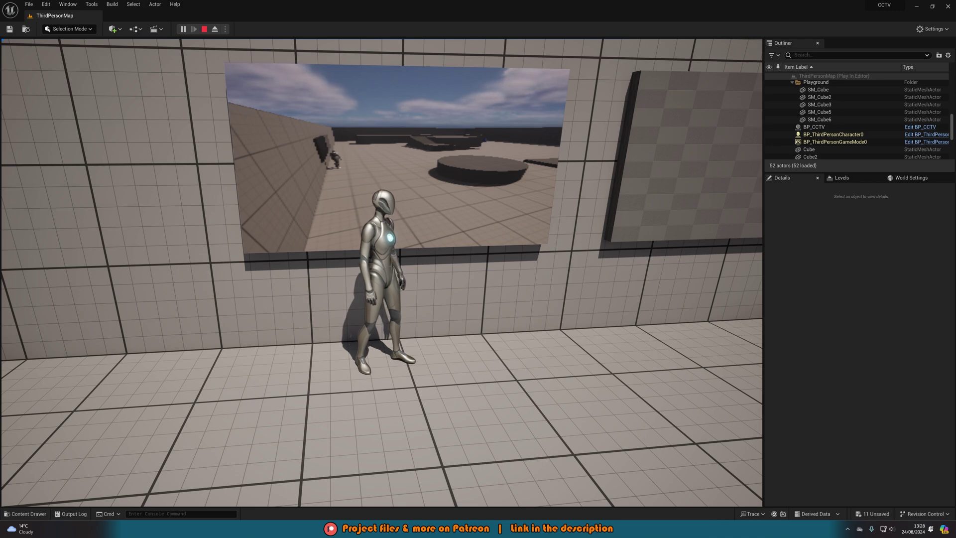
{"action": "key", "text": "Escape"}
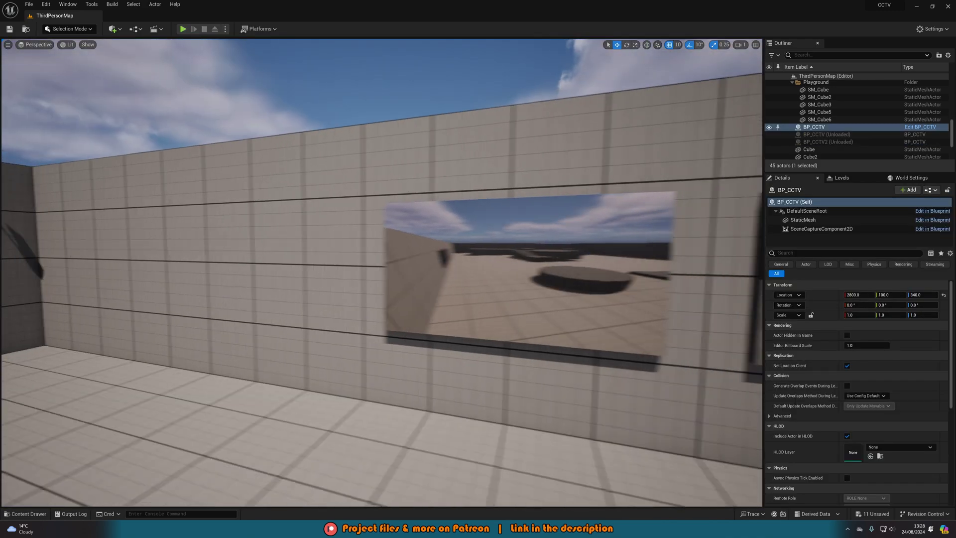
- Set the CCTV_CAM_1 render target's size to 1280 by 720 and save the asset
{"action": "right_click_drag", "start_coordinate": [503, 331], "coordinate": [427, 330]}
{"action": "key", "text": "Escape"}
{"action": "key", "text": "ctrl+space"}
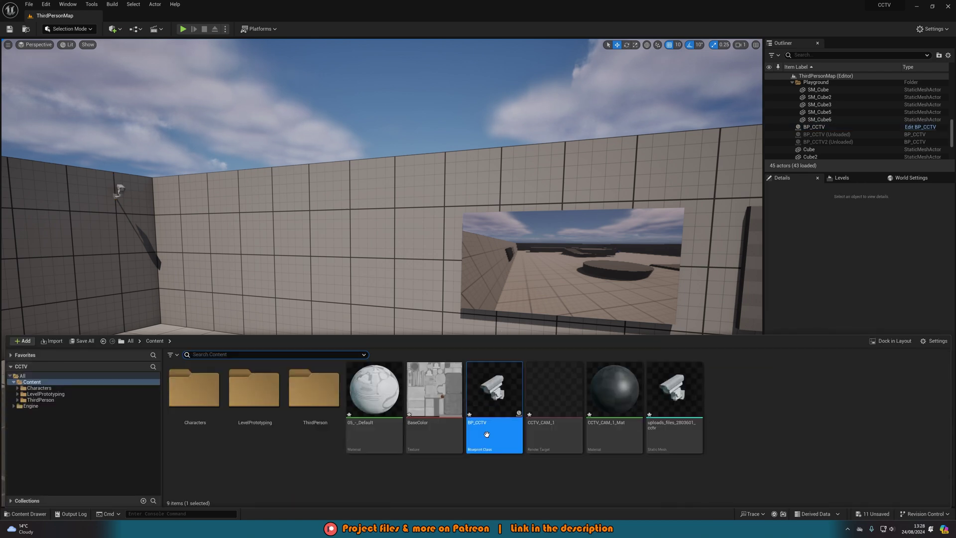
{"action": "double_click", "coordinate": [548, 393]}
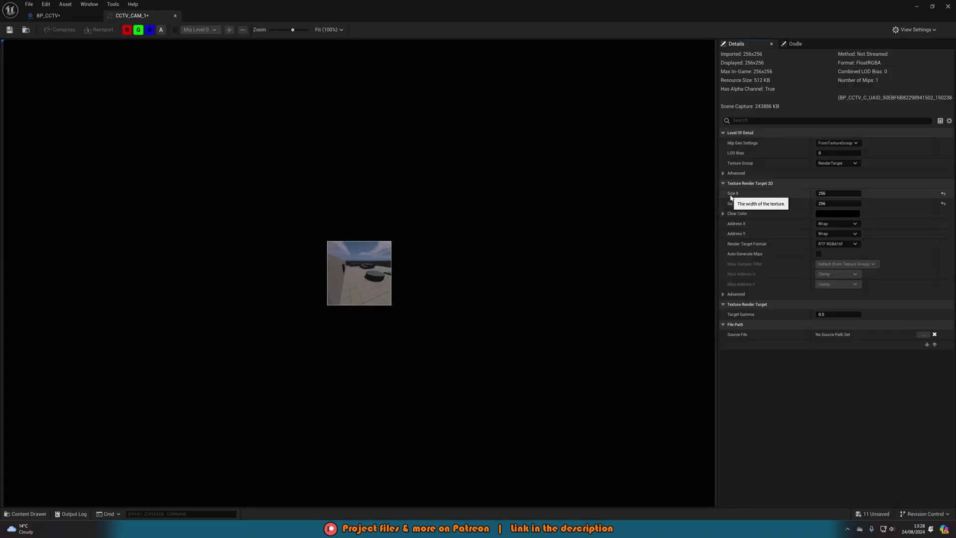
{"action": "left_click", "coordinate": [830, 195]}
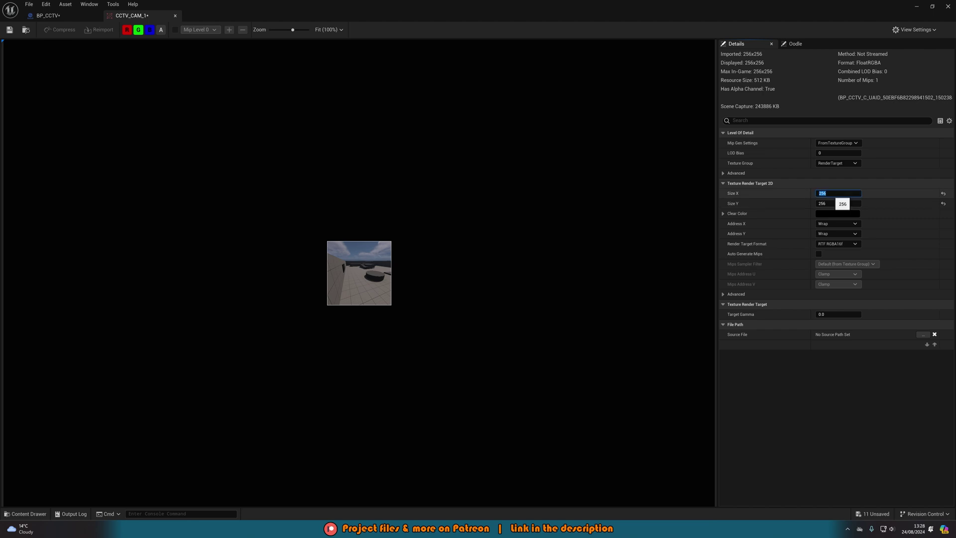
{"action": "type", "text": "1280"}
{"action": "key", "text": "Tab"}
{"action": "type", "text": "720"}
{"action": "key", "text": "Return"}
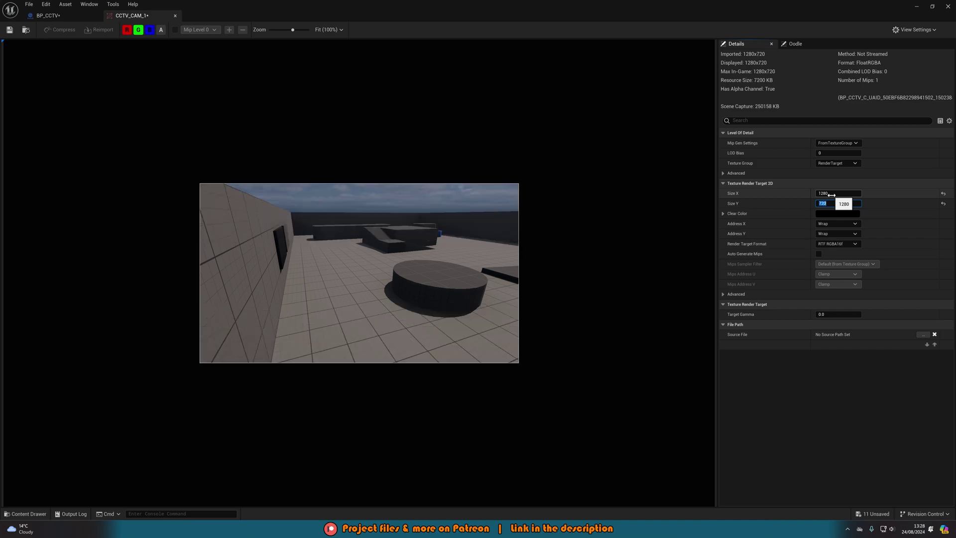
{"action": "left_click", "coordinate": [10, 30]}
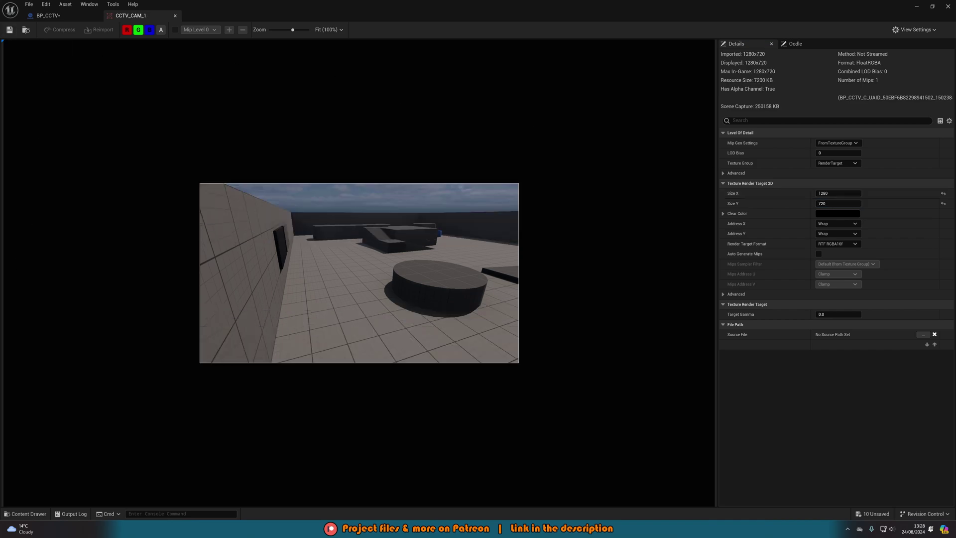
- Return to the level and play-test it, running up to the wall screen to check the feed at the new resolution
{"action": "left_click", "coordinate": [920, 8]}
{"action": "left_click", "coordinate": [183, 28]}
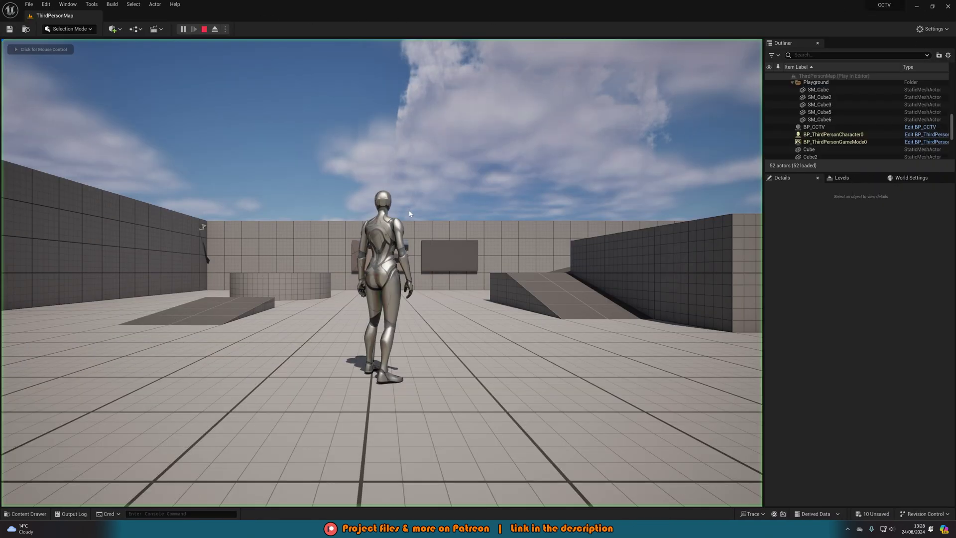
{"action": "key", "text": "w"}
{"action": "key", "text": "space"}
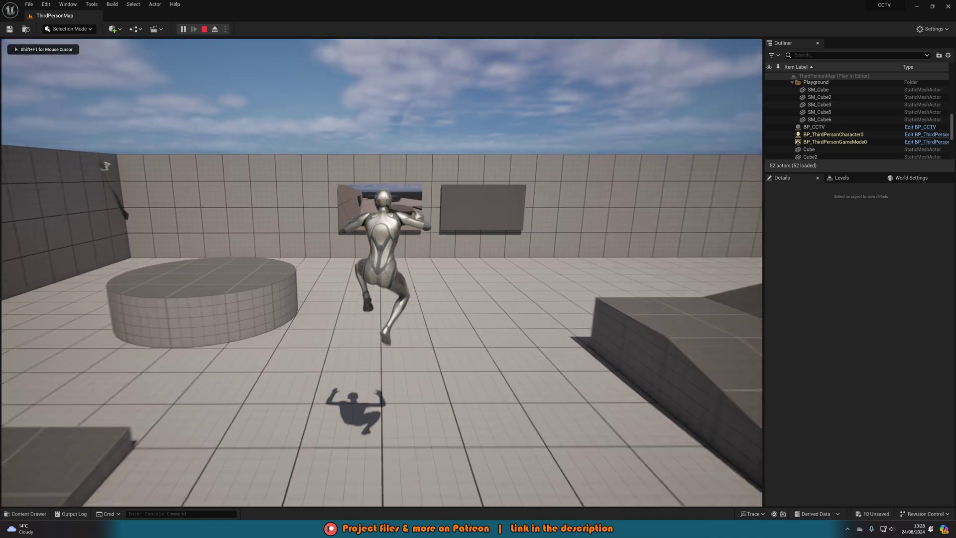
{"action": "key", "text": "w"}
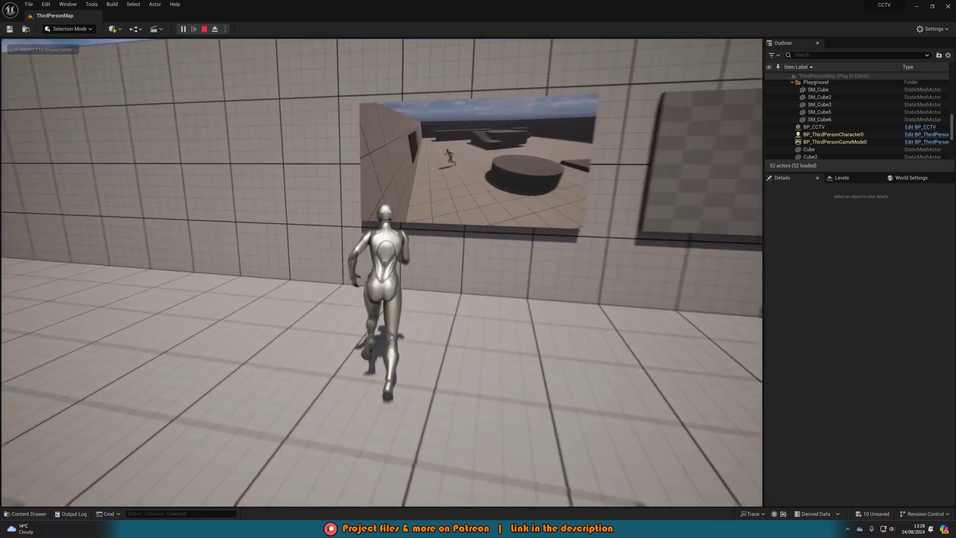
{"action": "key", "text": "Escape"}
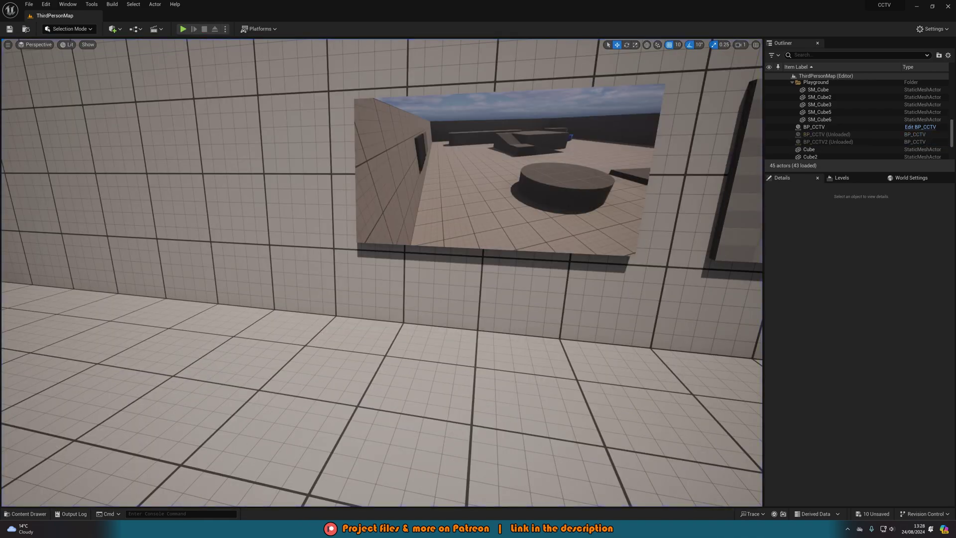
- Filter the SceneCaptureComponent2D properties in BP_CCTV by "post proc" and look through the Color Grading categories
{"action": "mouse_move", "coordinate": [700, 527]}
{"action": "left_click", "coordinate": [755, 488]}
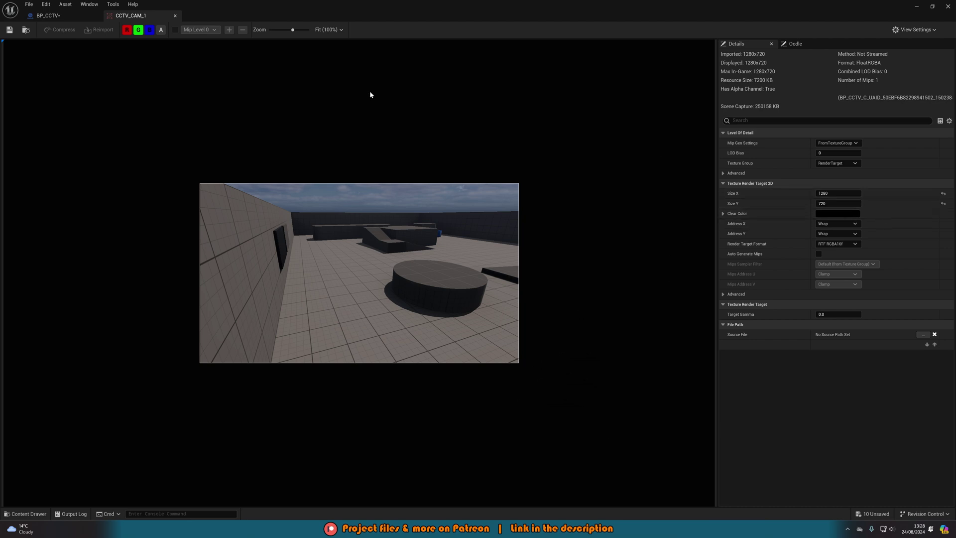
{"action": "left_click", "coordinate": [50, 16]}
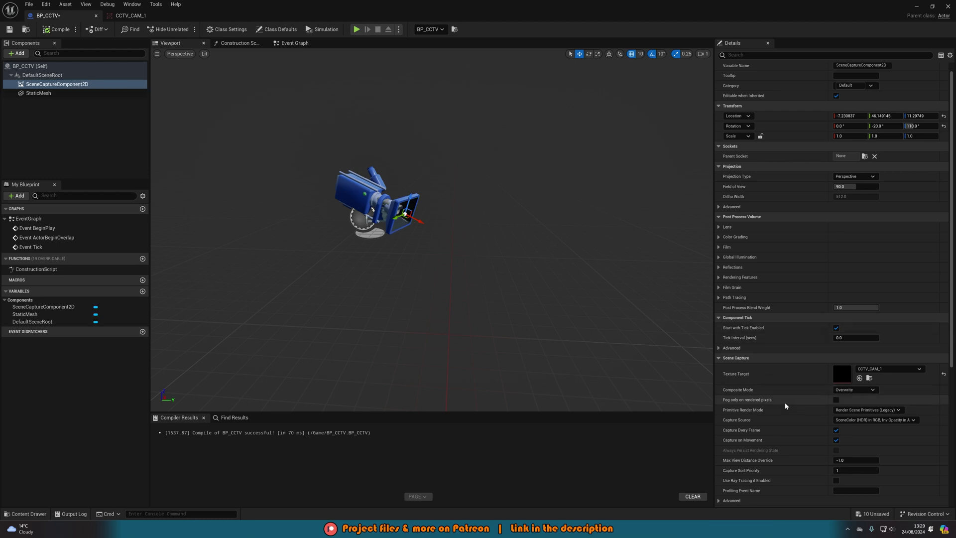
{"action": "scroll", "coordinate": [777, 348], "scroll_direction": "down", "scroll_amount": 3}
{"action": "left_click", "coordinate": [751, 55]}
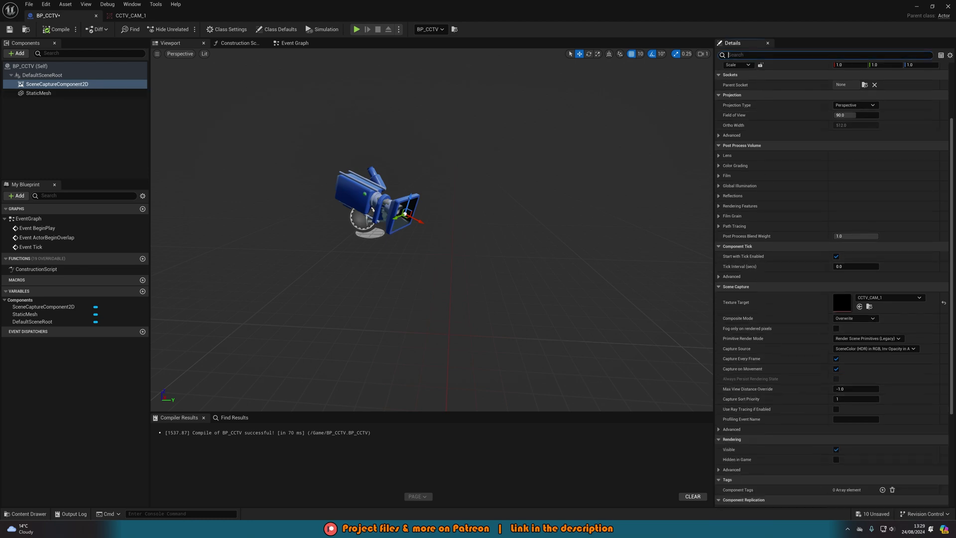
{"action": "type", "text": "post proc"}
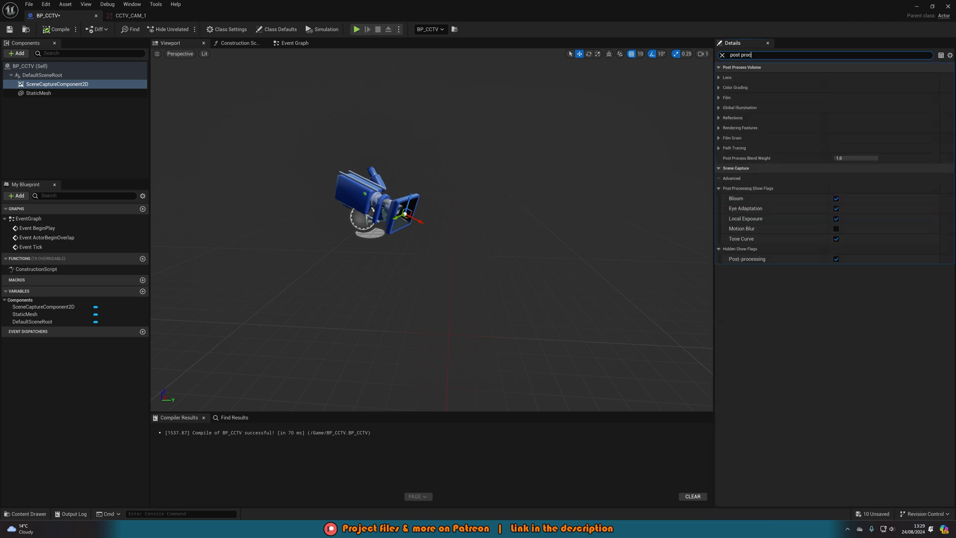
{"action": "left_click", "coordinate": [719, 88]}
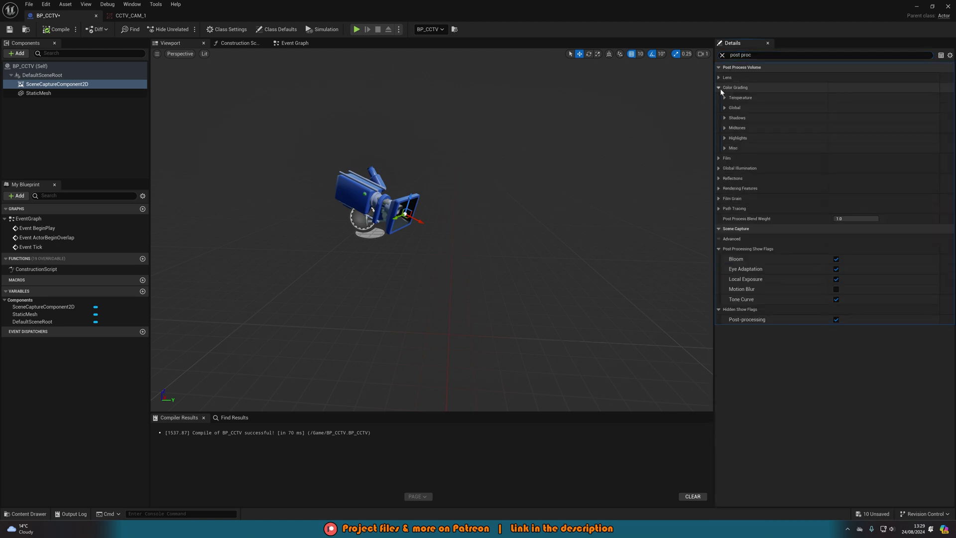
{"action": "left_click", "coordinate": [720, 88]}
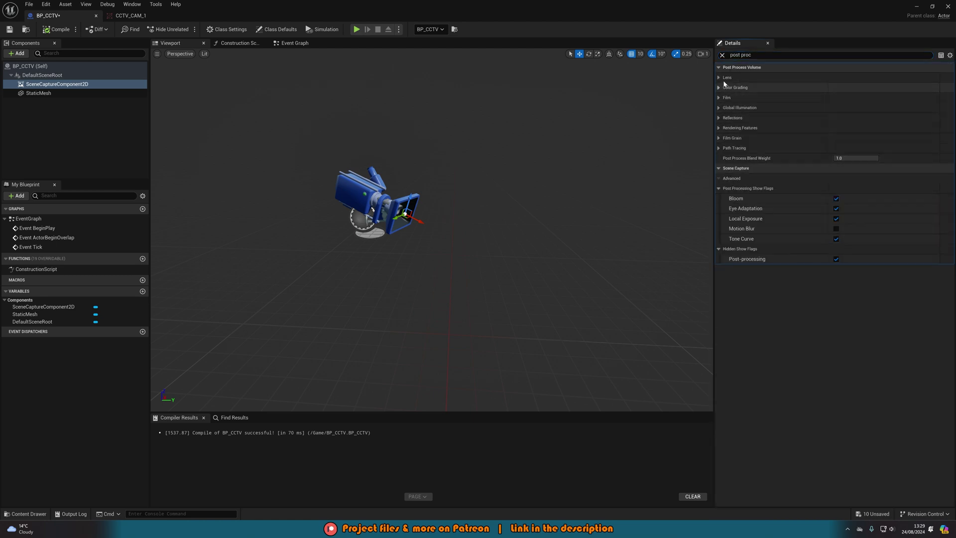
- Enable the scene capture's Film Grain Intensity override at 1.0 and expand the Lens post-process settings
{"action": "left_click", "coordinate": [721, 137]}
{"action": "left_click", "coordinate": [731, 148]}
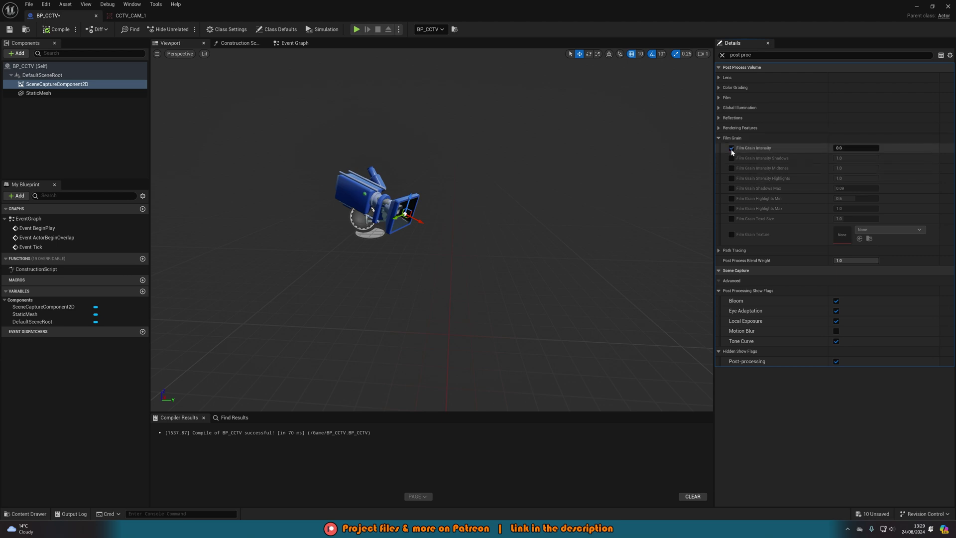
{"action": "left_click", "coordinate": [732, 158]}
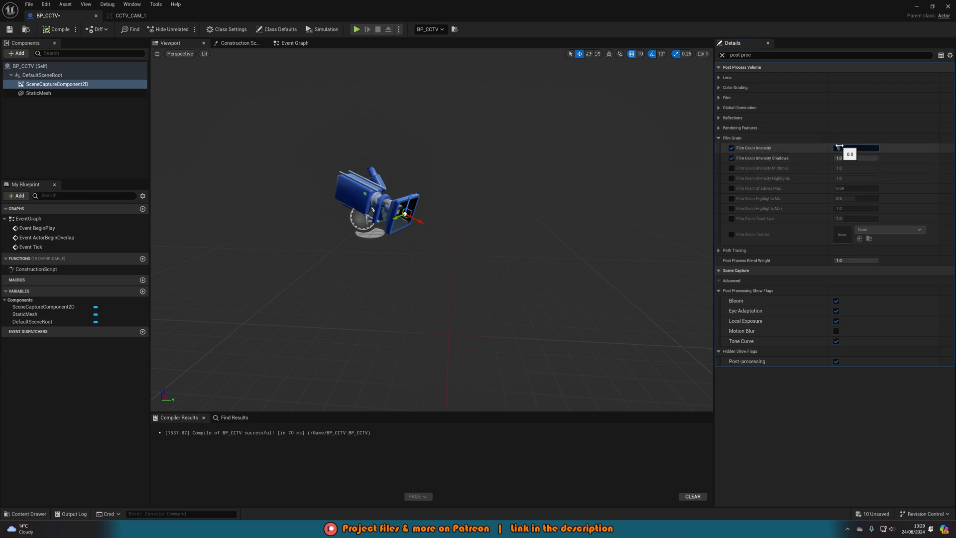
{"action": "left_click", "coordinate": [731, 159]}
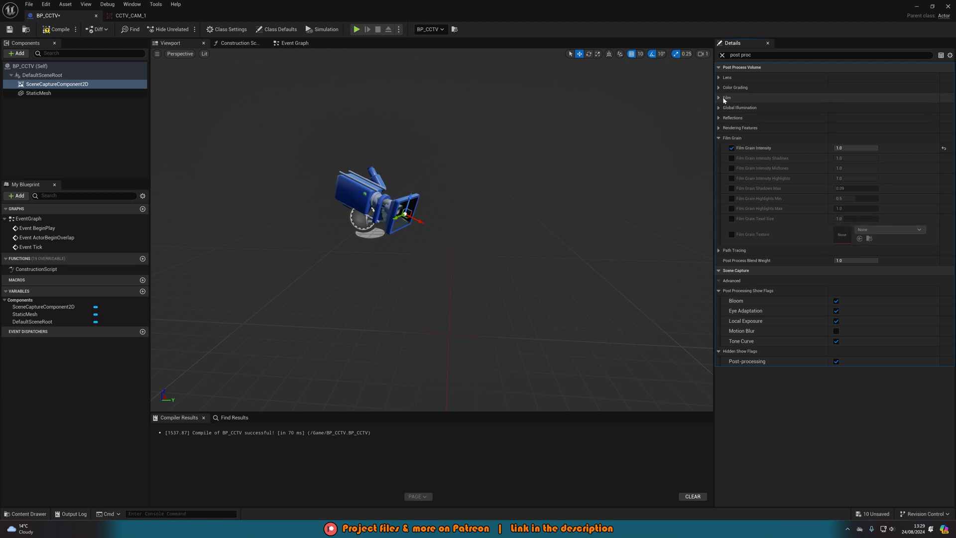
{"action": "left_click", "coordinate": [719, 78]}
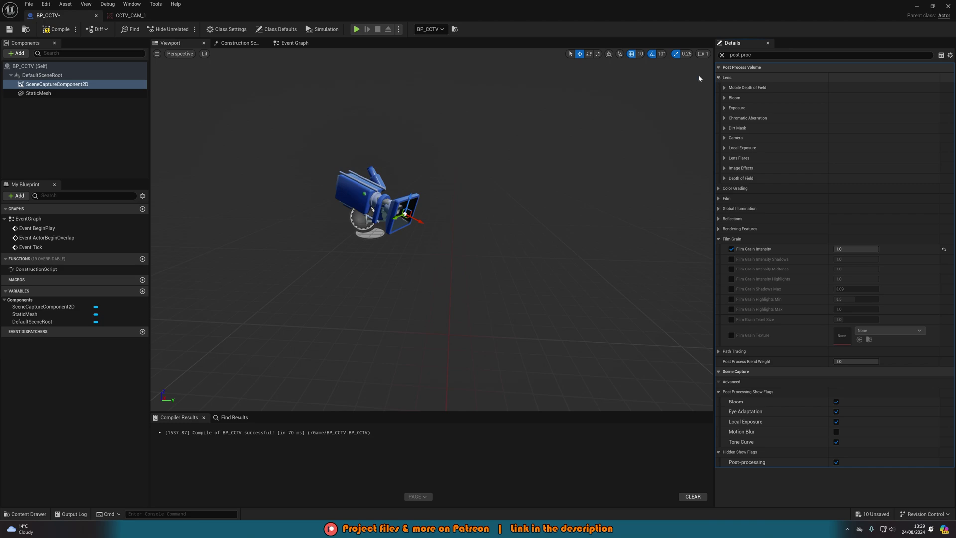
- Check the CCTV_CAM_1 preview and play-test the level to inspect the post-process effect on the wall screen
{"action": "left_click", "coordinate": [130, 16]}
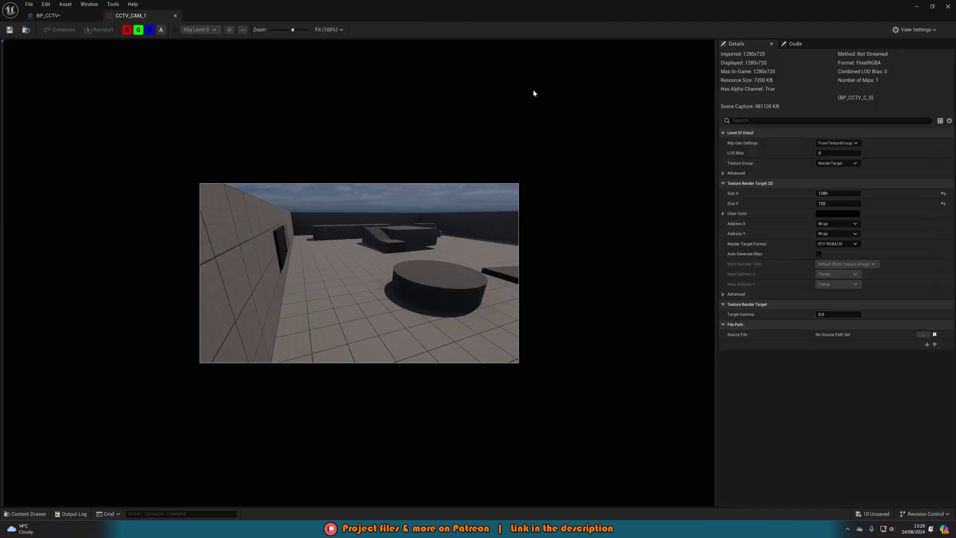
{"action": "left_click", "coordinate": [917, 7]}
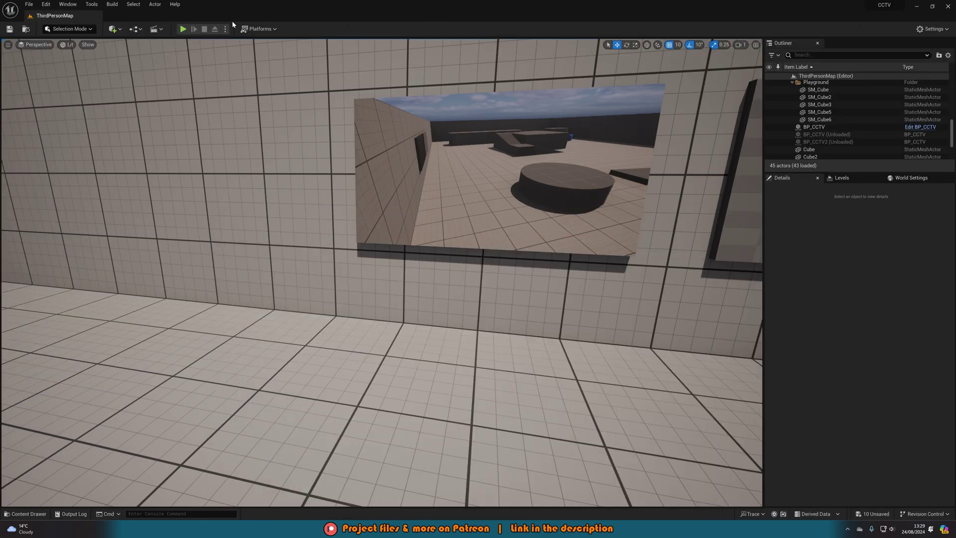
{"action": "left_click", "coordinate": [183, 29]}
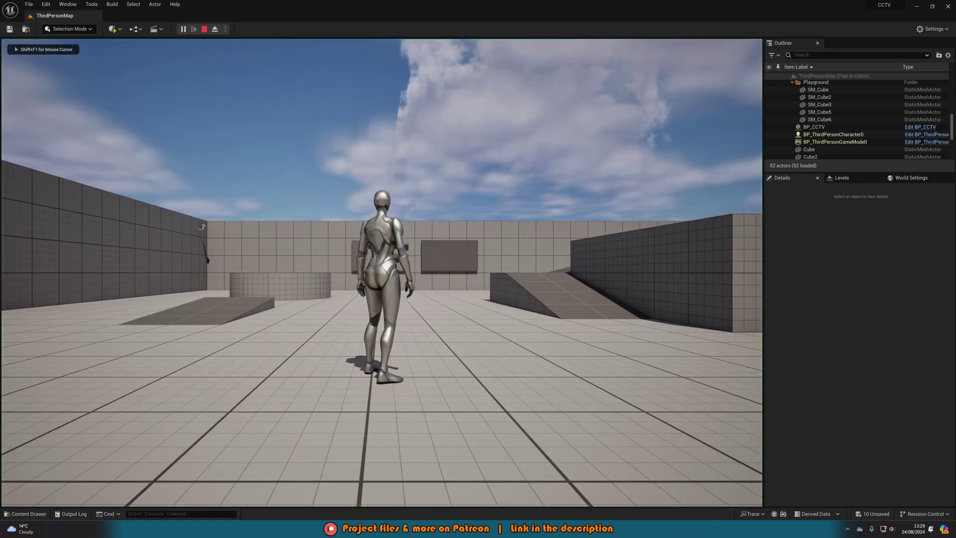
{"action": "key", "text": "w"}
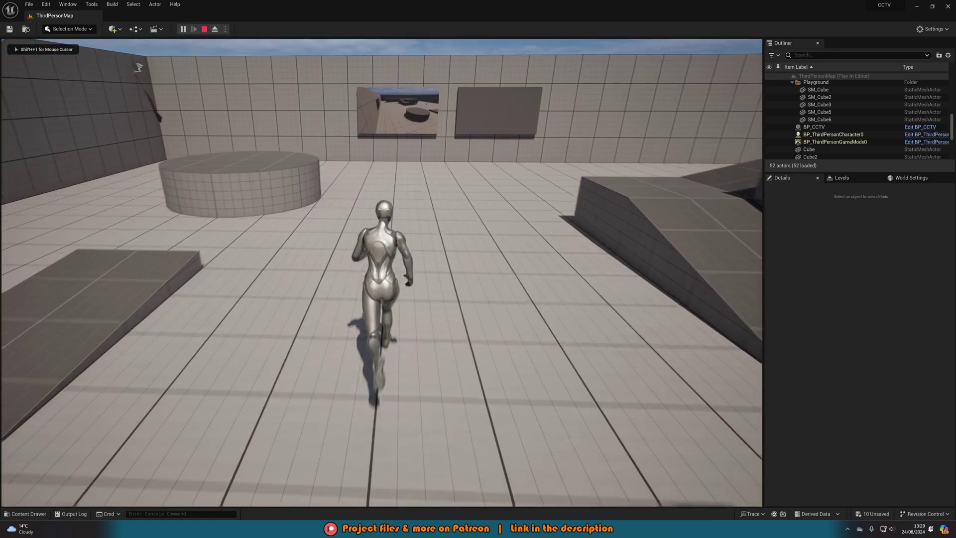
{"action": "key", "text": "w"}
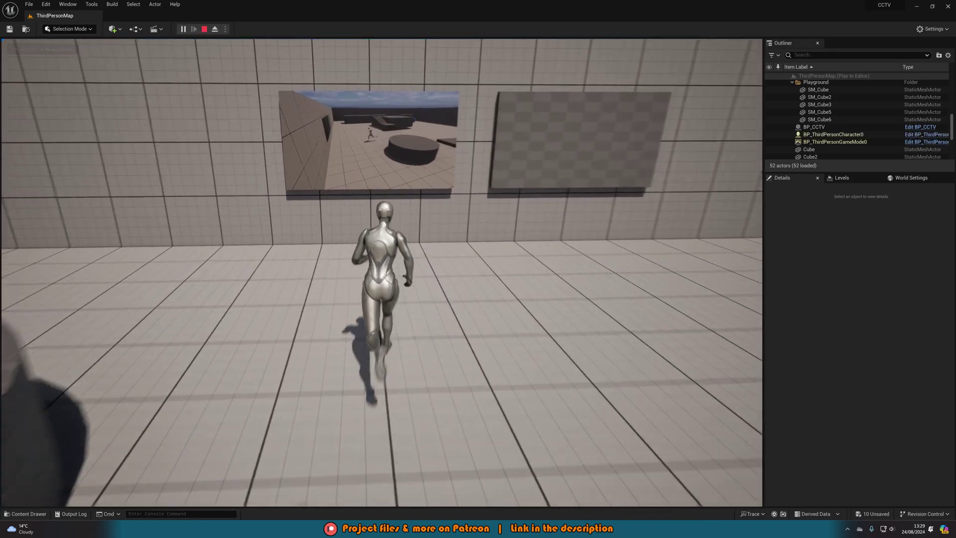
{"action": "key", "text": "Escape"}
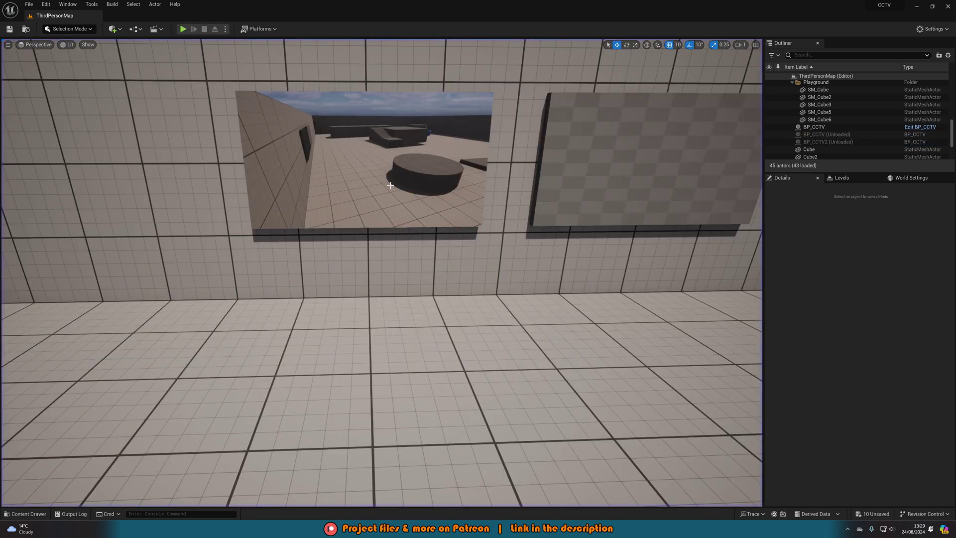